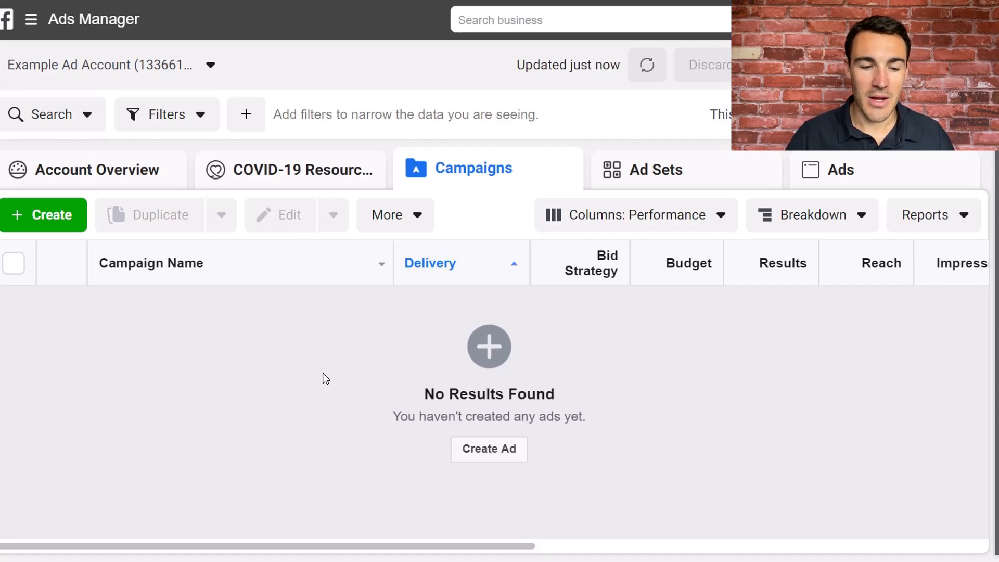
Start a new campaign and name it "Example Conversions Campaign"
left_click(38, 204)
type("Ex")
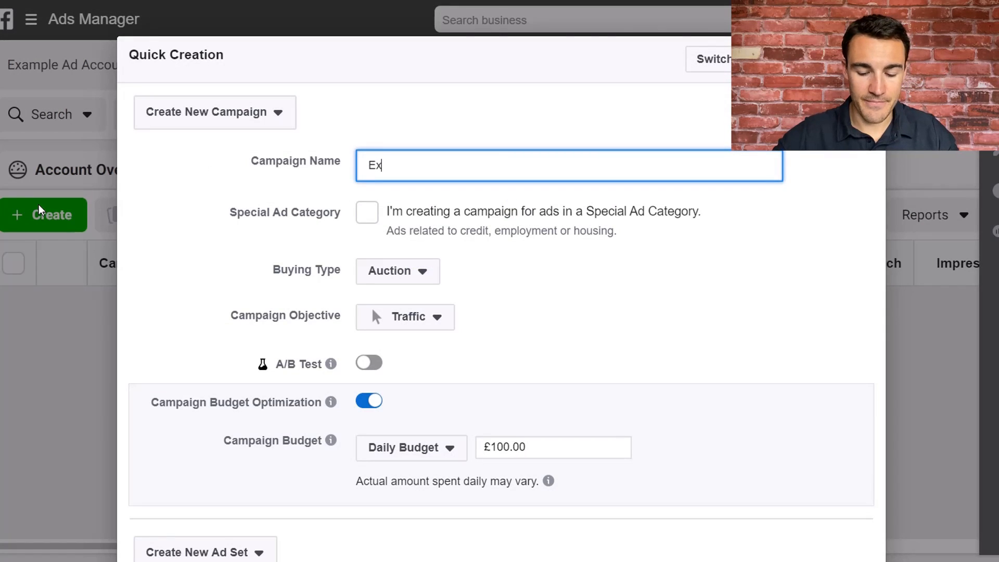
type("ample Conv")
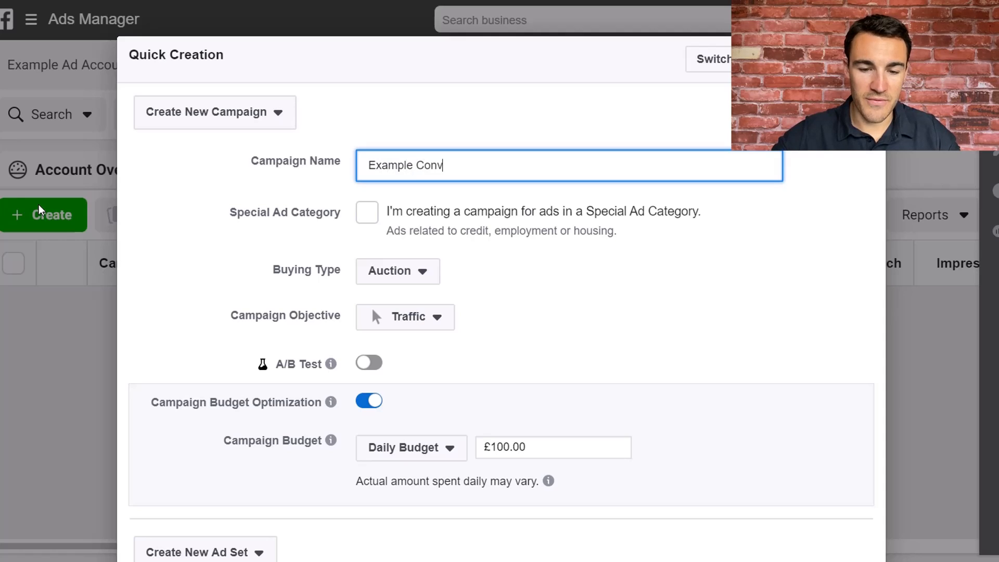
type("ersions Campaign")
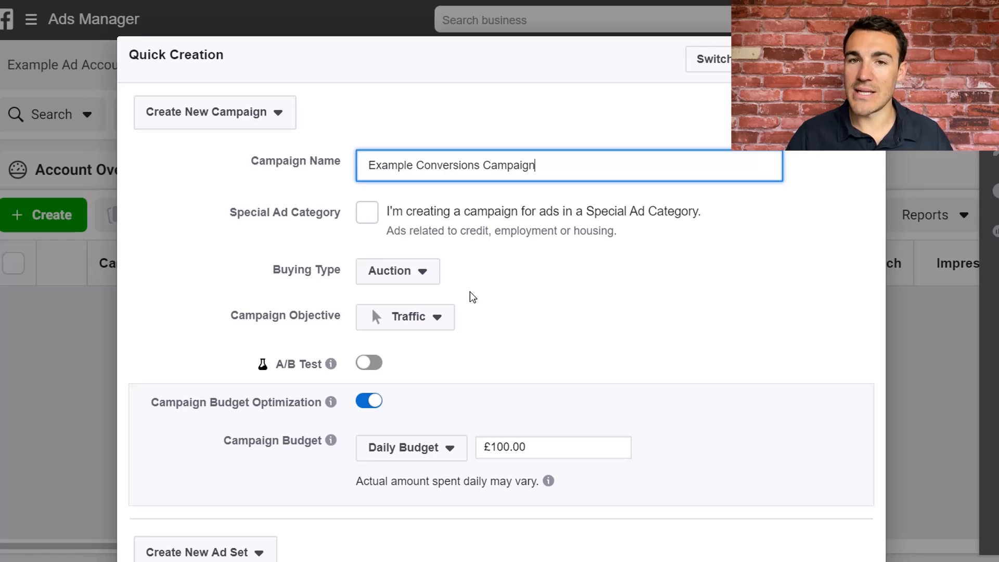
Set the campaign objective to Conversions
left_click(444, 323)
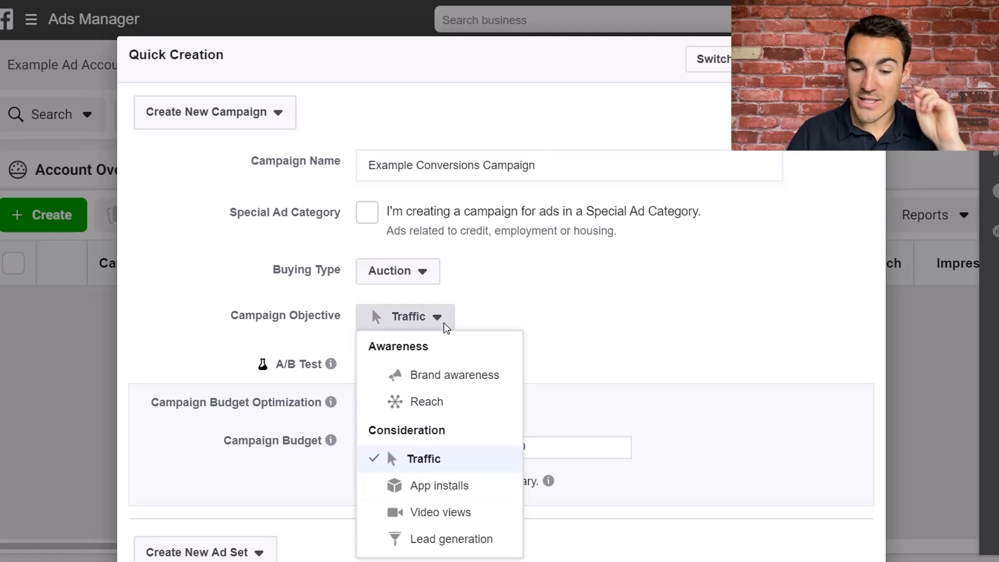
scroll(457, 477, "down", 5)
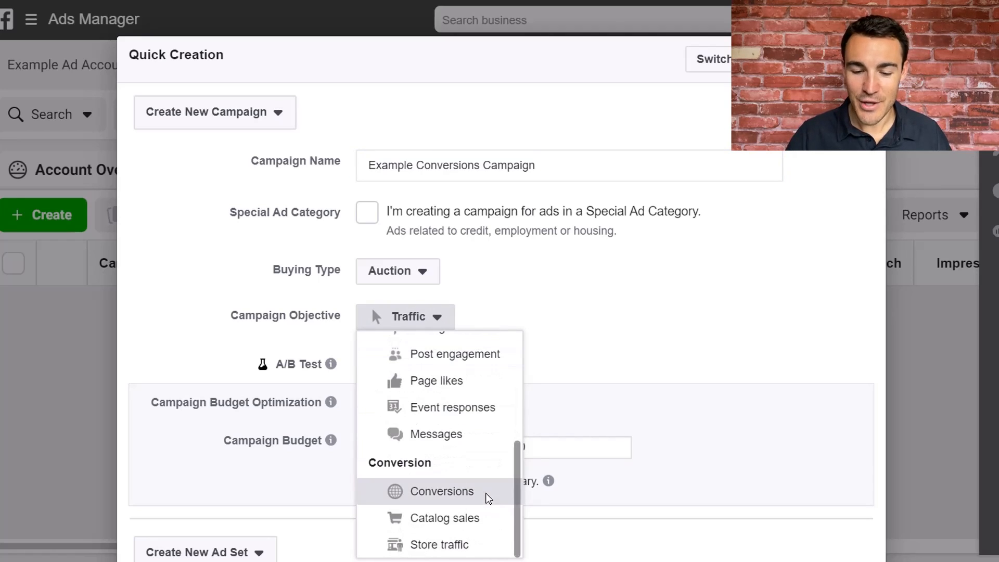
left_click(488, 497)
Choose Daily Budget as the budget type for the campaign
scroll(619, 298, "down", 2)
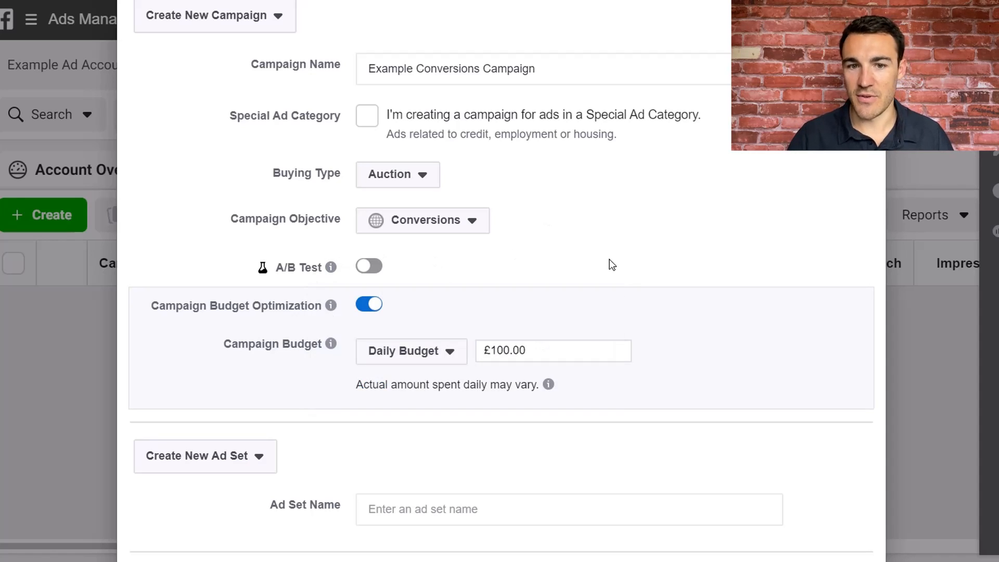
scroll(609, 264, "down", 3)
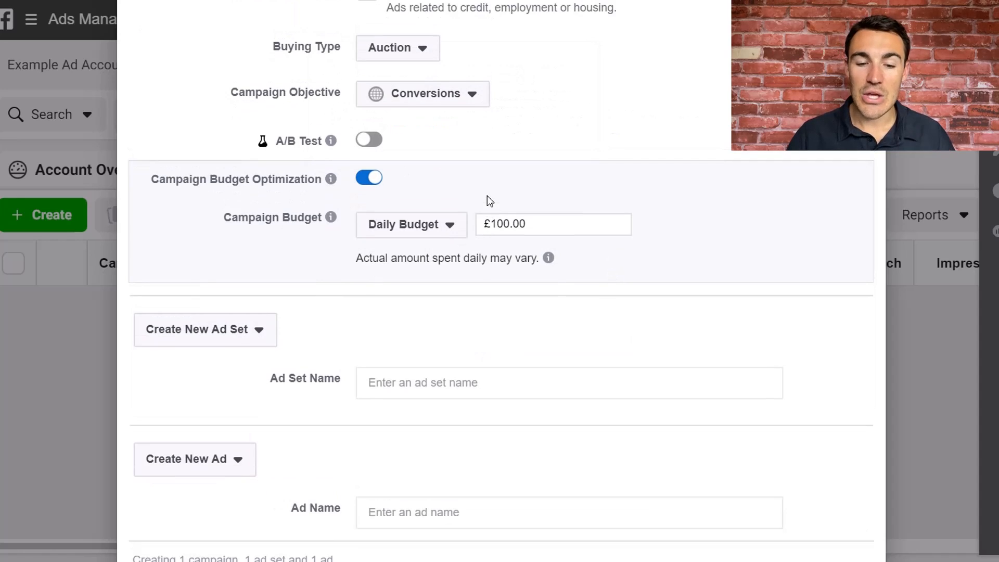
scroll(253, 218, "up", 1)
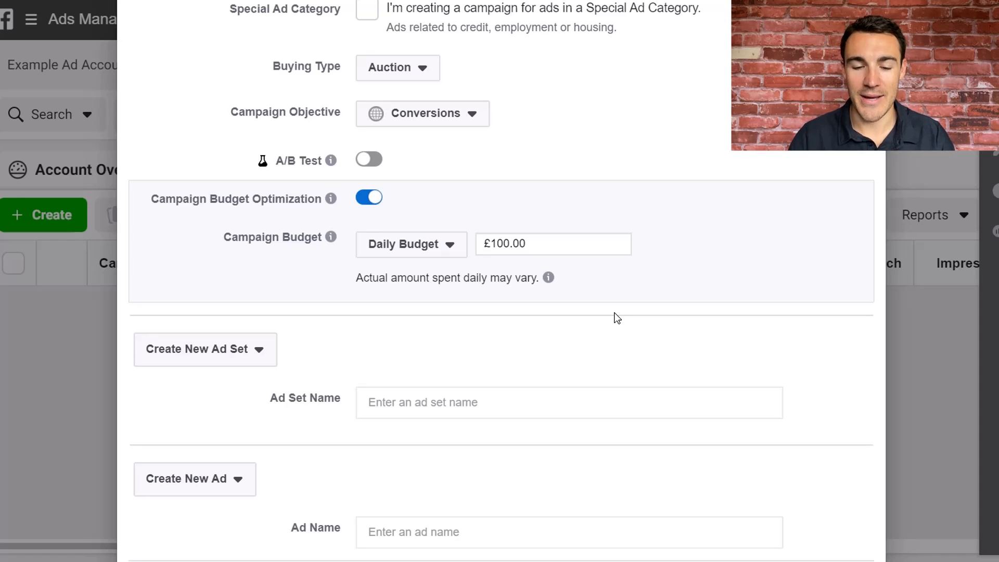
left_click(460, 255)
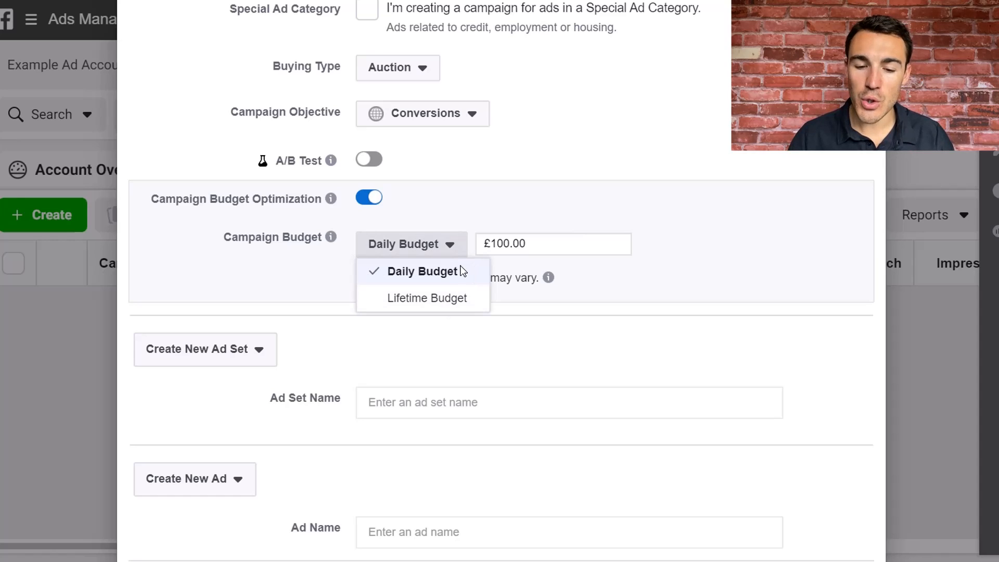
left_click(451, 271)
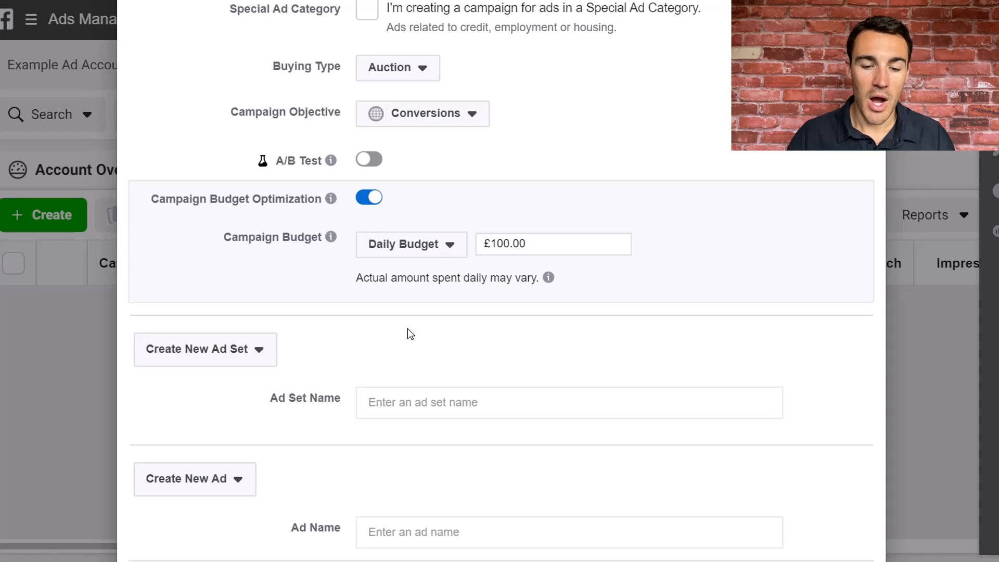
Name the new ad set "Example Conversions Ad Set"
scroll(407, 329, "down", 2)
left_click(378, 325)
type("Example Consv")
key("BackSpace")
key("BackSpace")
type("versions")
key("BackSpace")
type("s Ad Set")
key("Tab")
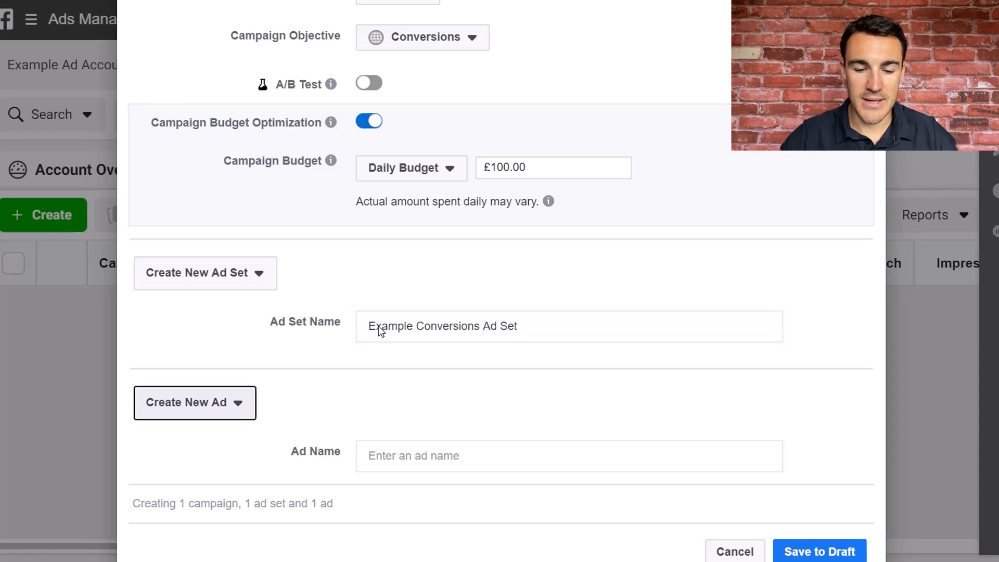
Name the new ad "Example Conversion Ad" and save the whole campaign structure as a draft
key("Tab")
type("Exmpl")
key("BackSpace")
key("BackSpace")
key("BackSpace")
type("aple")
key("BackSpace")
key("BackSpace")
key("BackSpace")
type("mple Conversio")
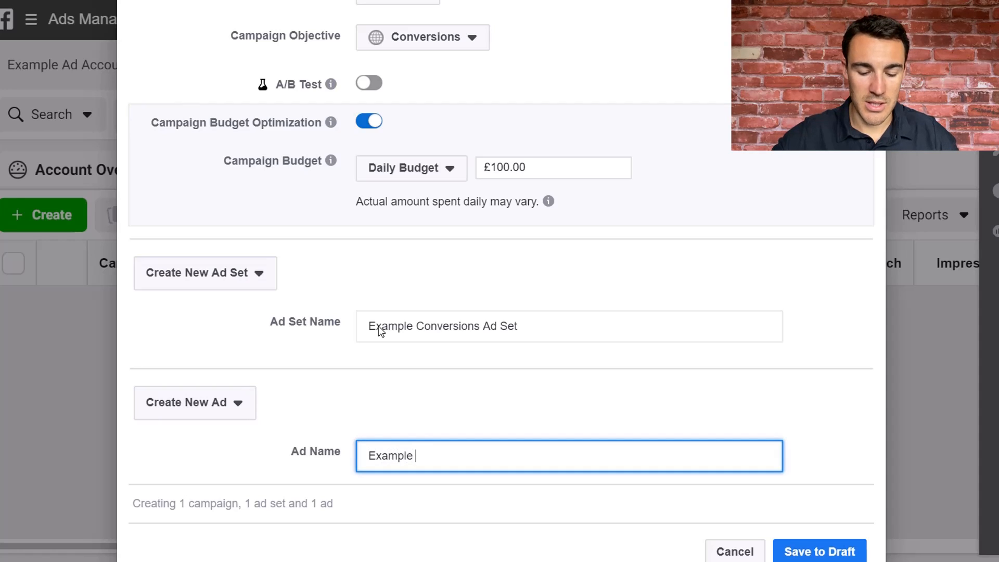
type("n Ad")
scroll(679, 408, "down", 1)
left_click(797, 502)
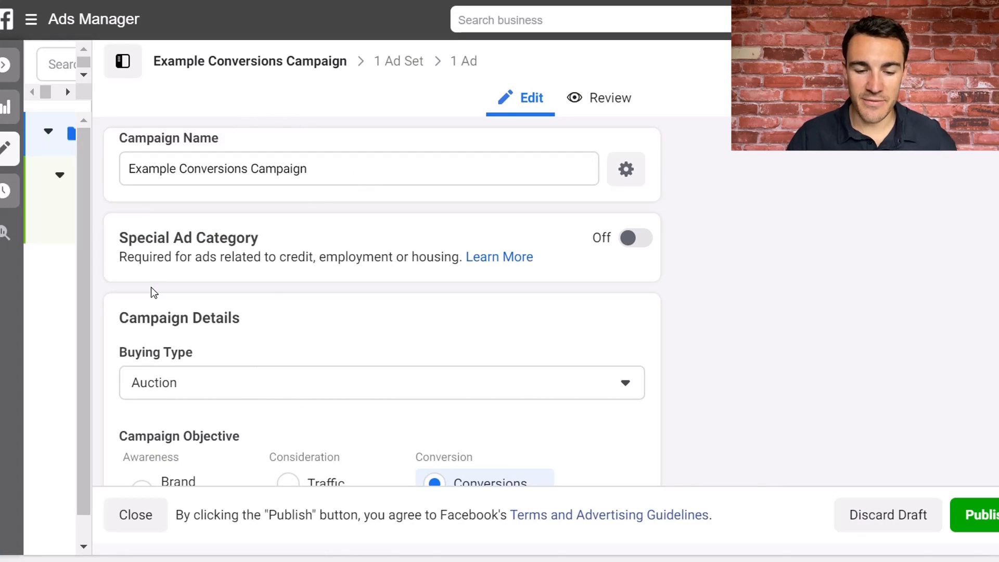
Review the campaign's objective and budget optimization settings, and open its ad set for editing
scroll(397, 308, "down", 3)
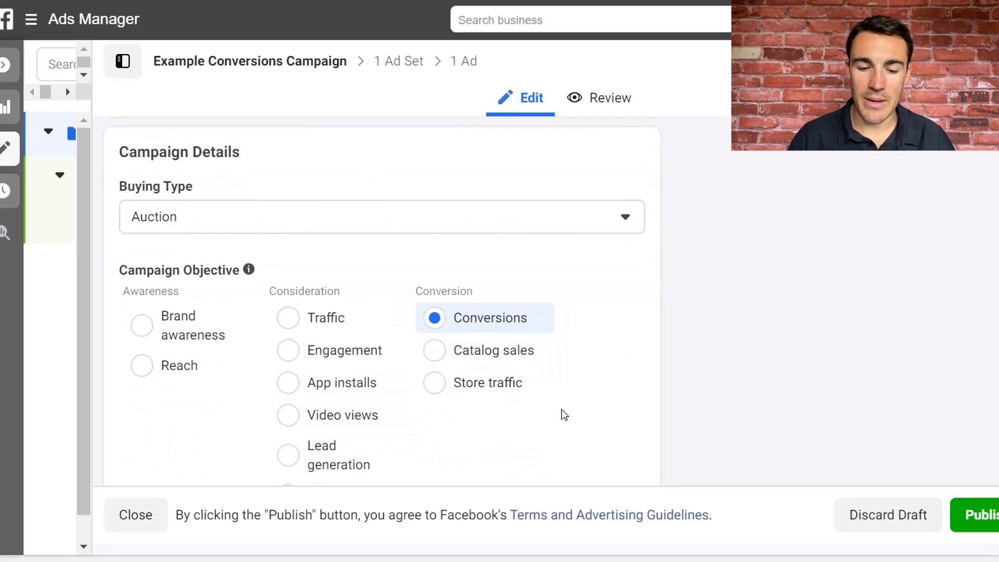
scroll(621, 410, "down", 3)
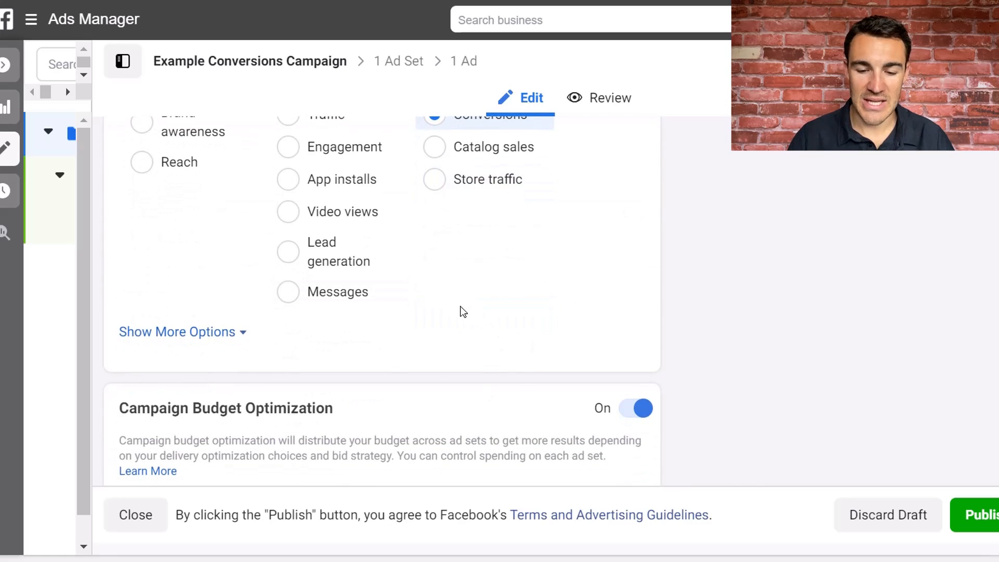
scroll(461, 311, "down", 3)
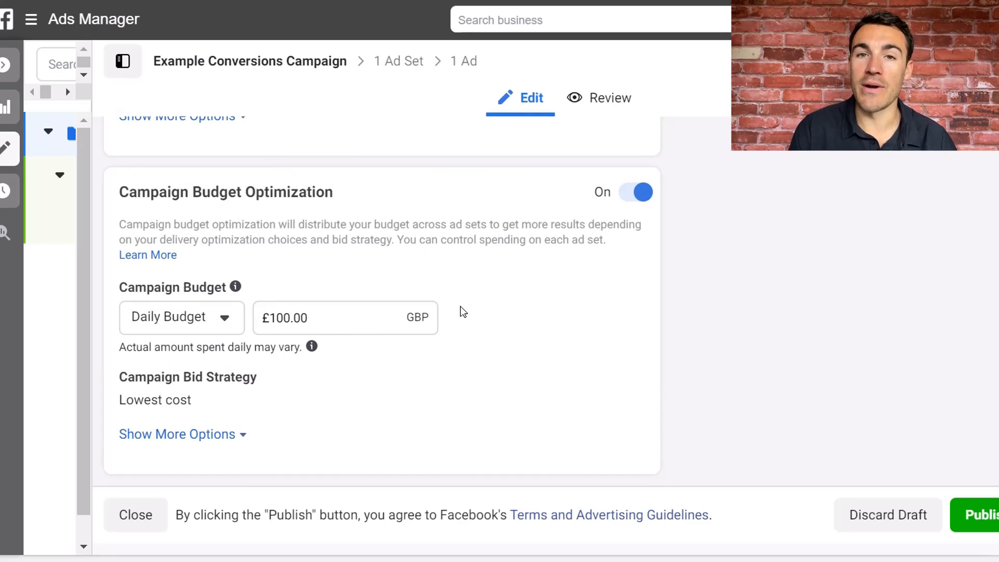
scroll(461, 311, "up", 9)
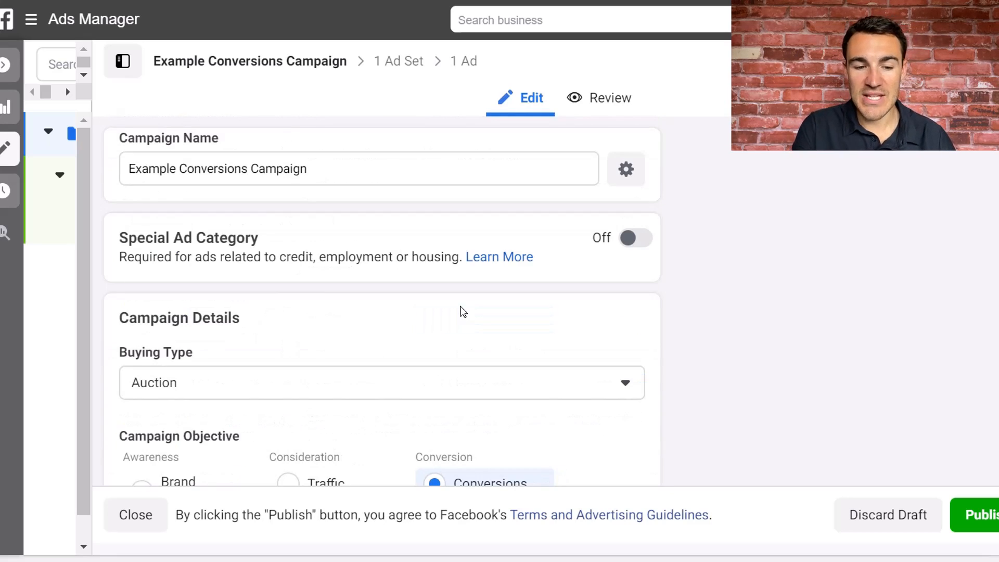
left_click(396, 65)
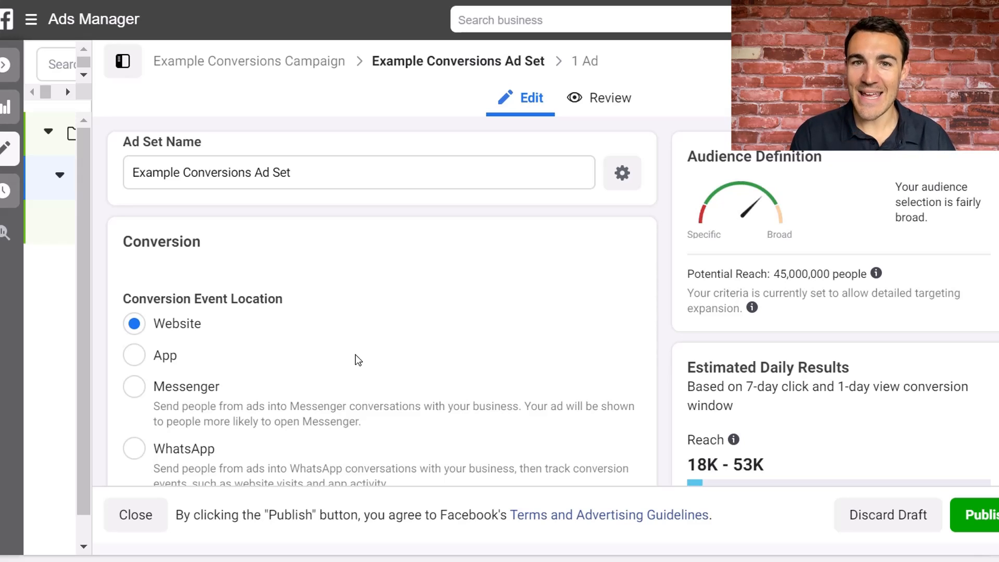
Select Lead as the conversion event for the ad set's website conversions
scroll(277, 157, "down", 2)
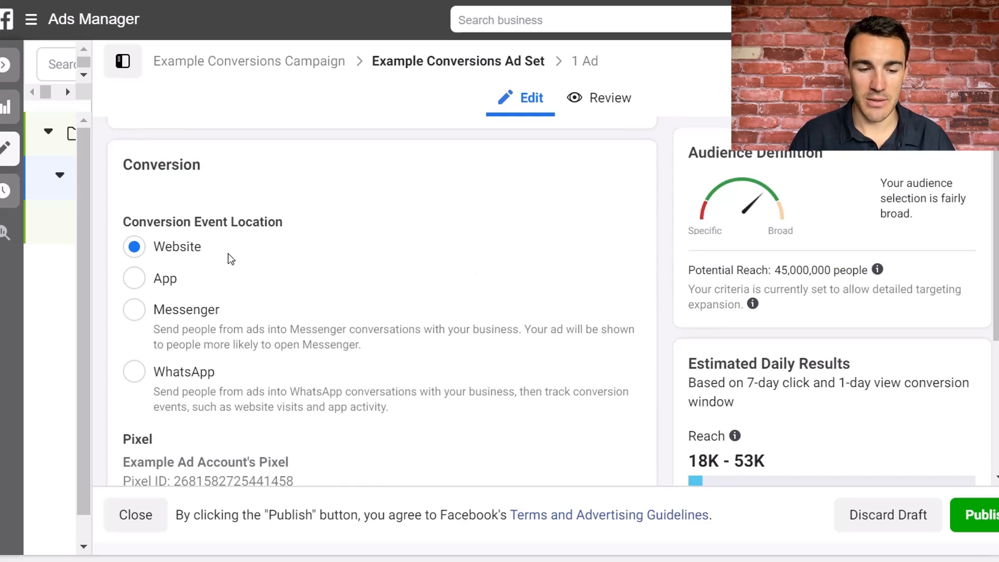
scroll(397, 312, "down", 3)
scroll(396, 312, "down", 3)
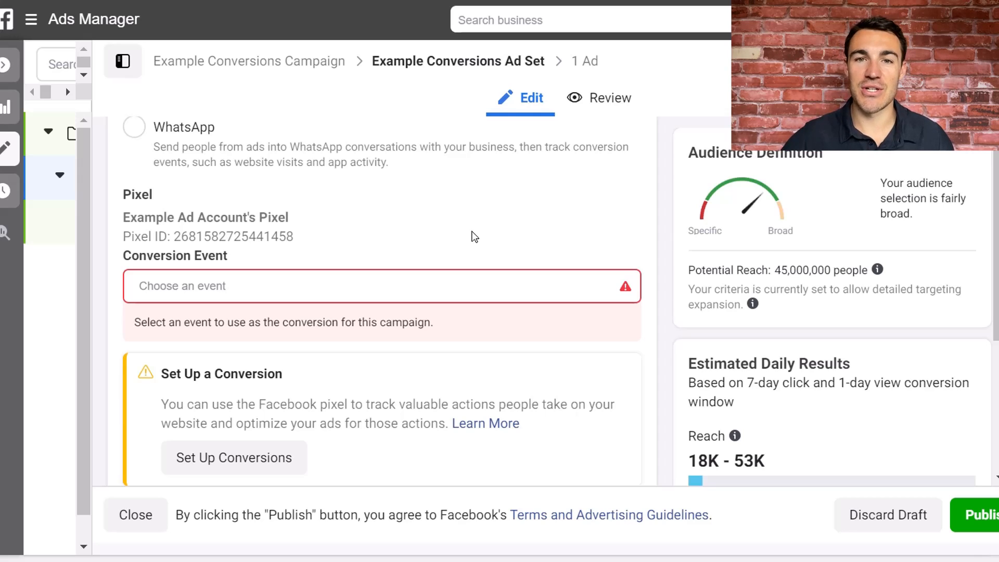
left_click(332, 291)
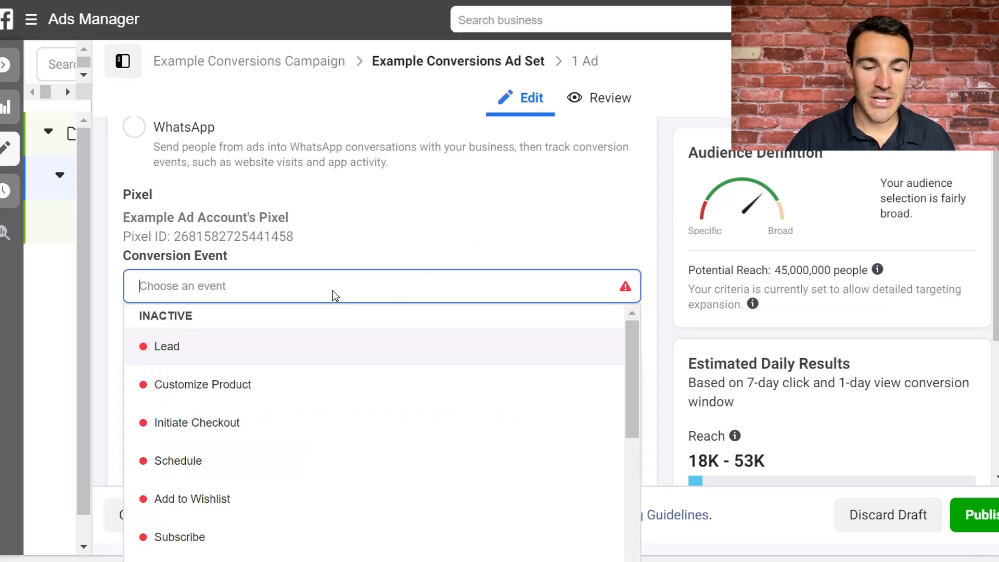
left_click(194, 345)
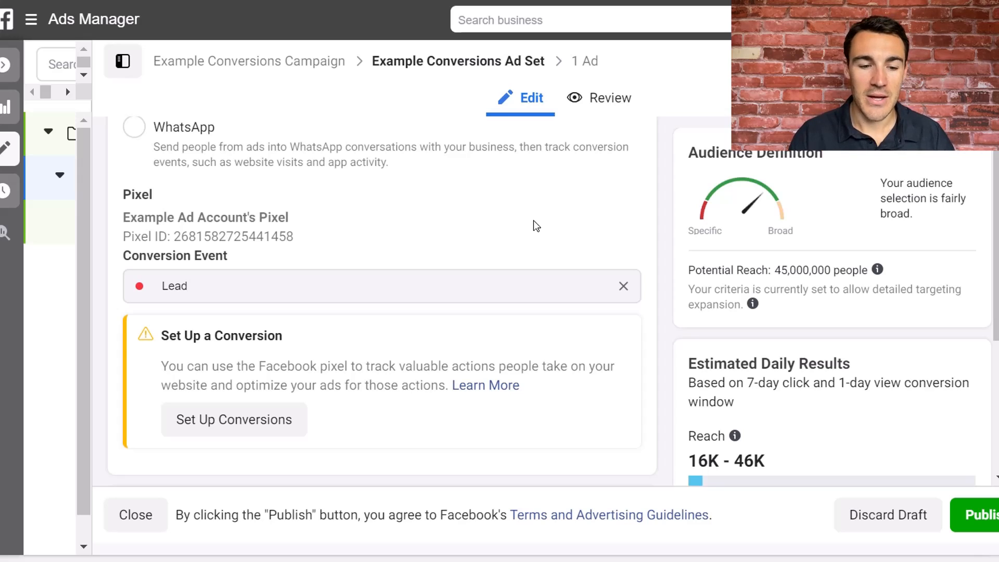
Examine the ad set's Dynamic Creative, Offer, Budget & Schedule and Custom Audiences settings
scroll(534, 223, "down", 2)
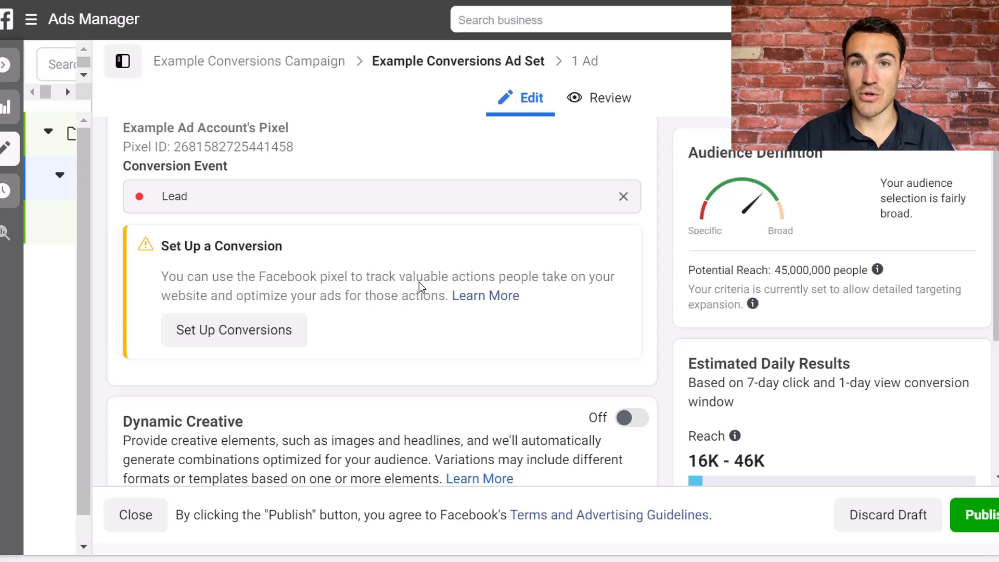
scroll(421, 286, "down", 5)
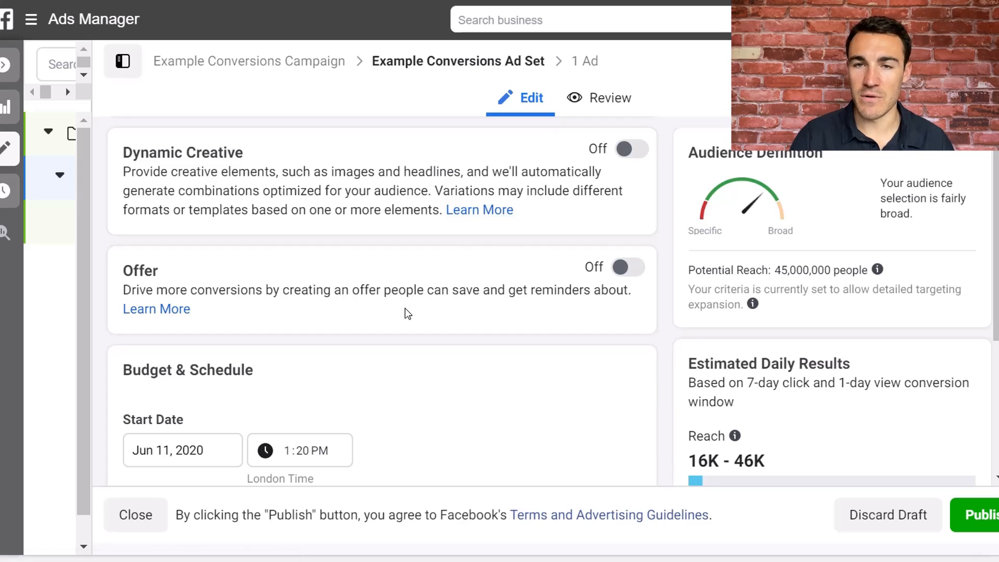
scroll(406, 309, "down", 4)
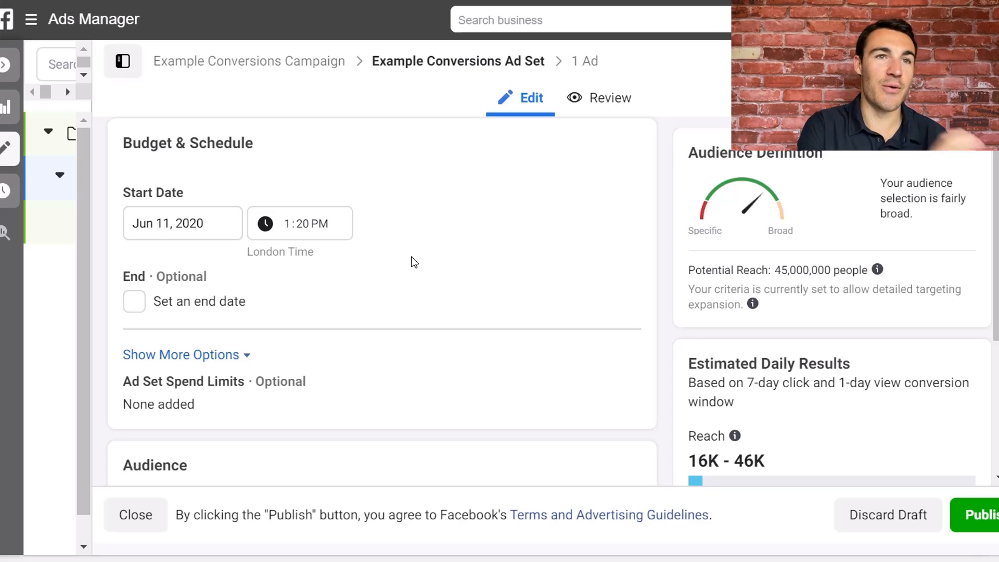
scroll(414, 262, "down", 2)
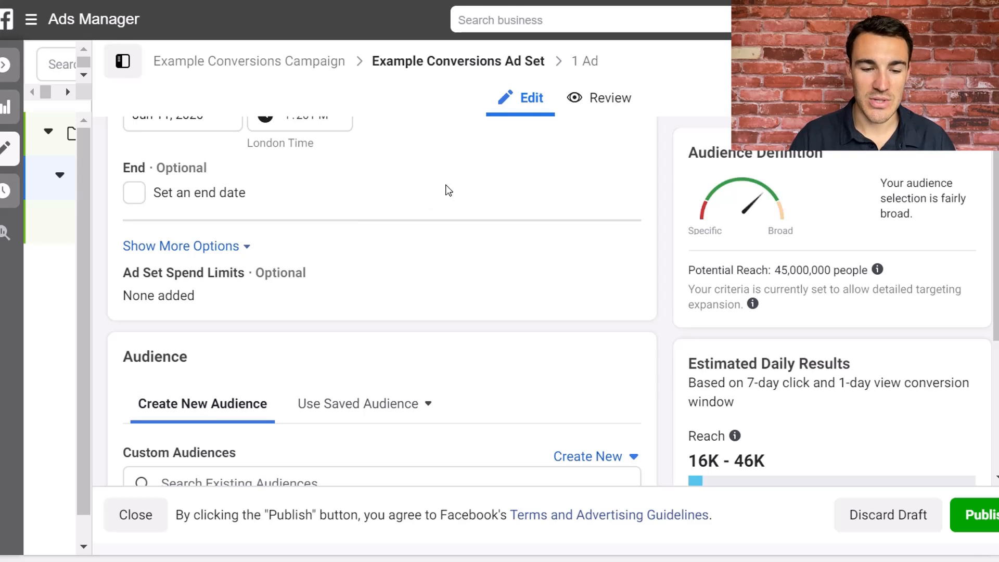
scroll(404, 233, "down", 1)
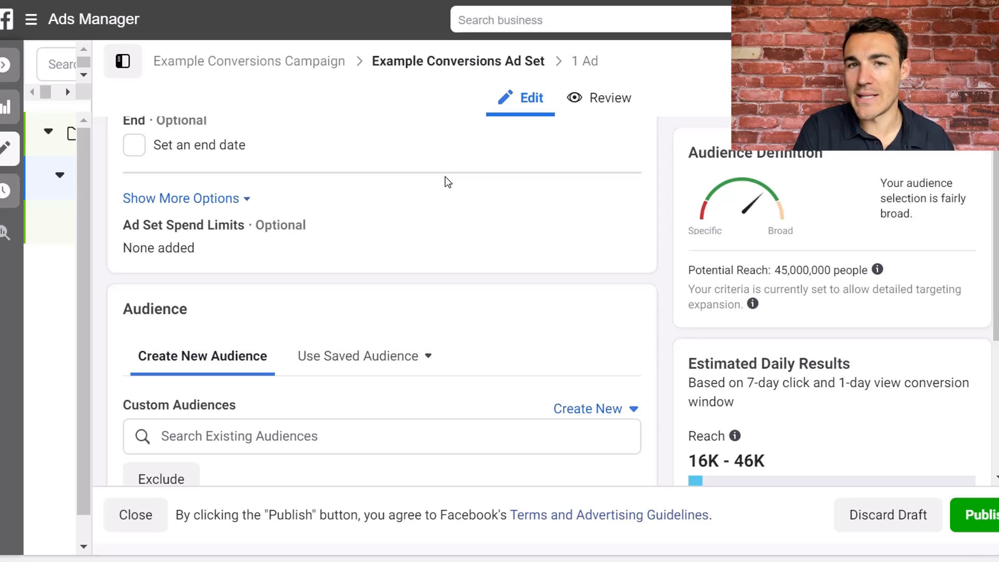
scroll(444, 177, "down", 3)
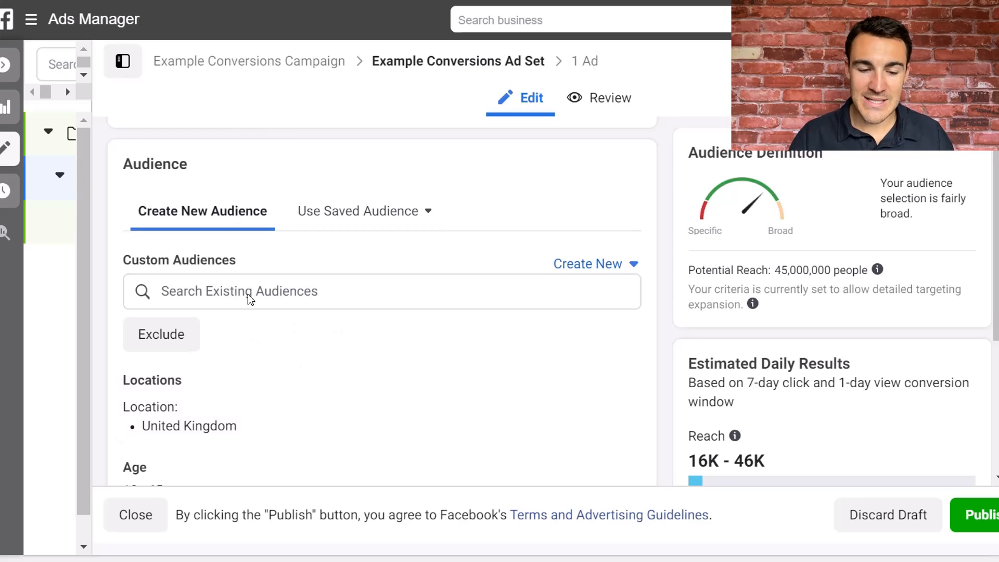
left_click(201, 298)
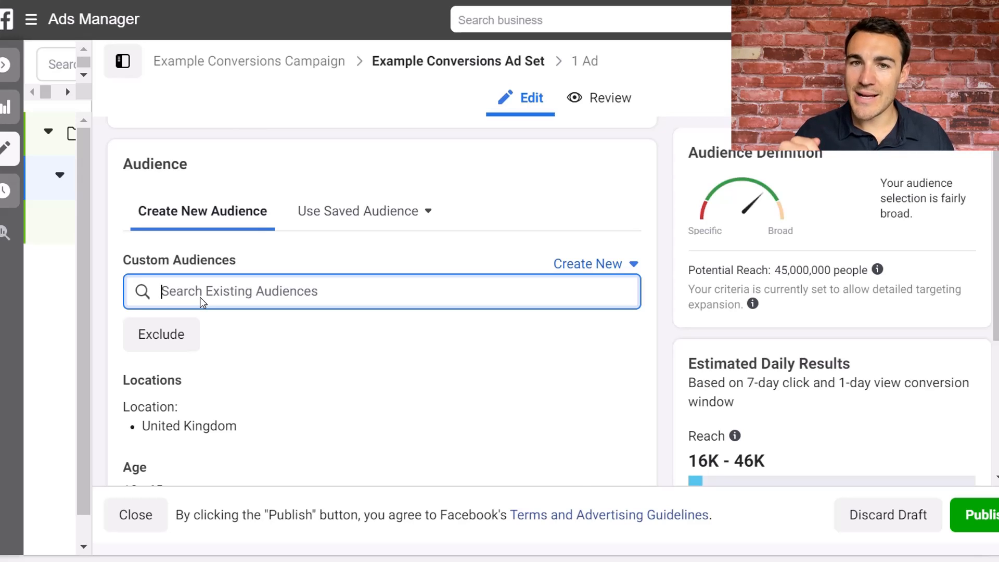
left_click(200, 297)
left_click(350, 240)
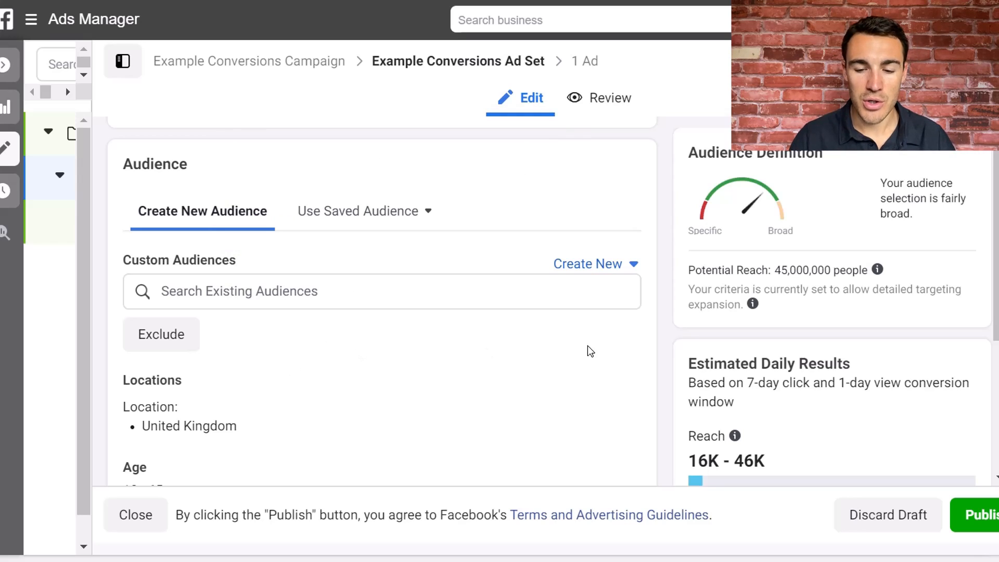
Replace United Kingdom with Bristol, England, United Kingdom as the ad set audience's included location
scroll(654, 332, "down", 5)
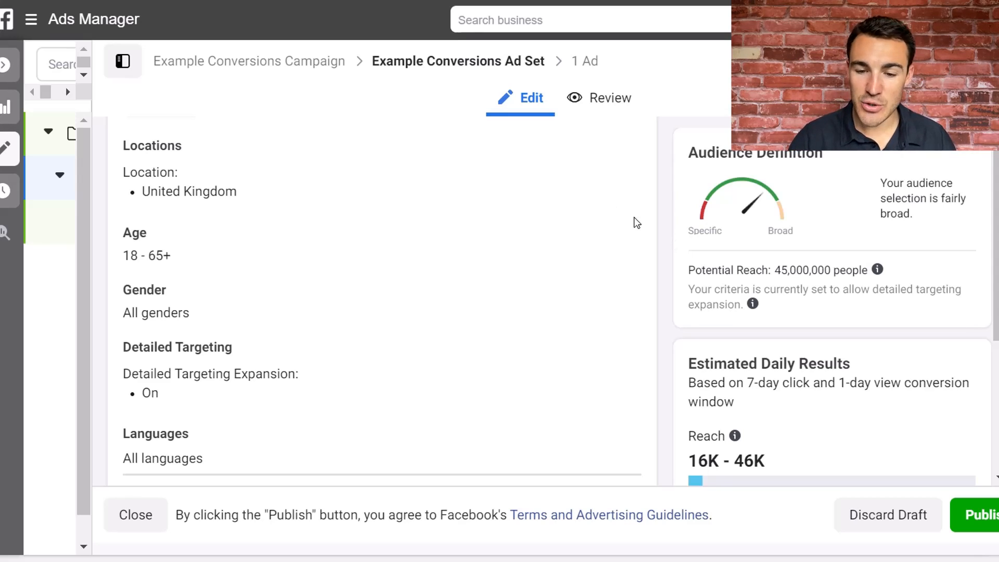
left_click(617, 150)
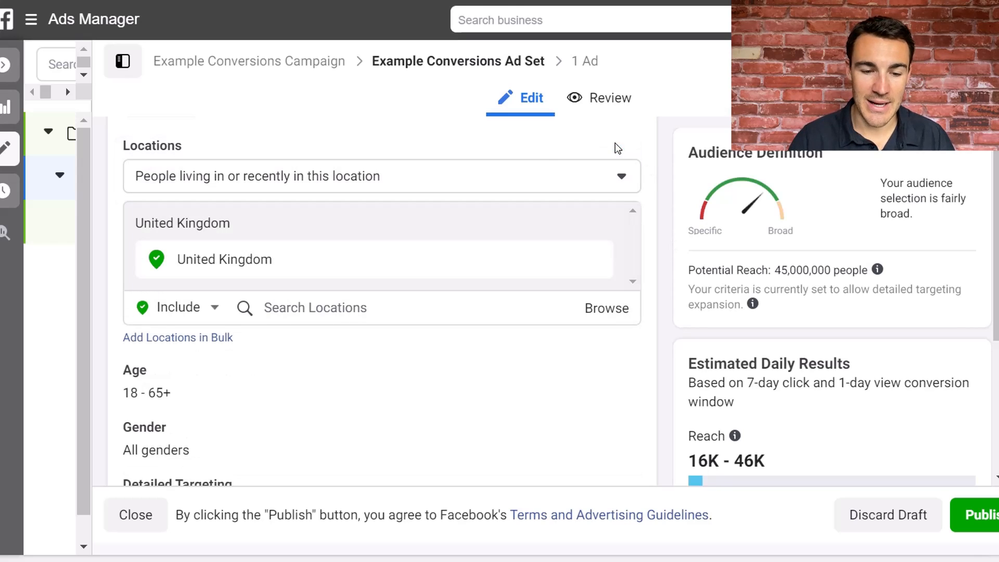
left_click(595, 262)
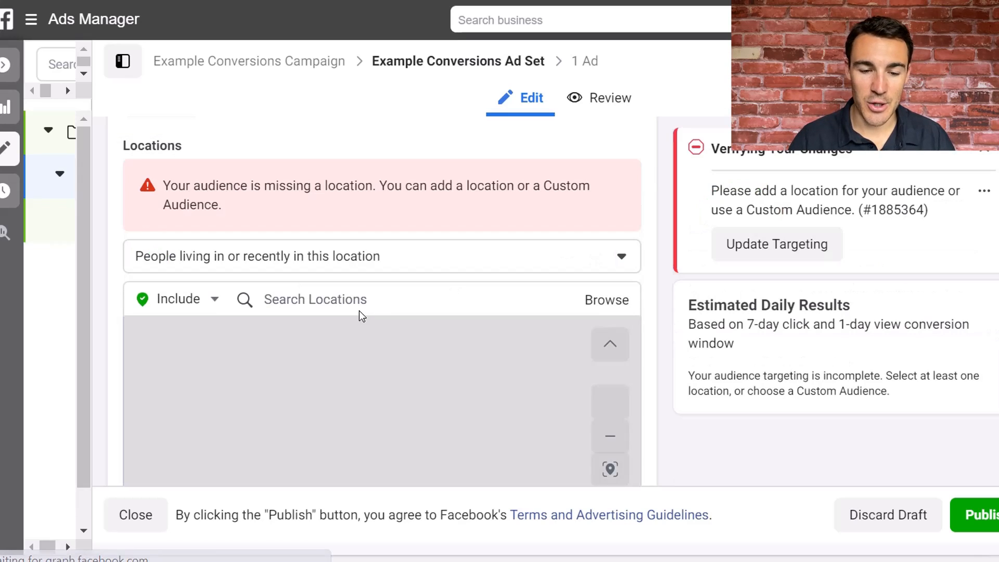
left_click(308, 299)
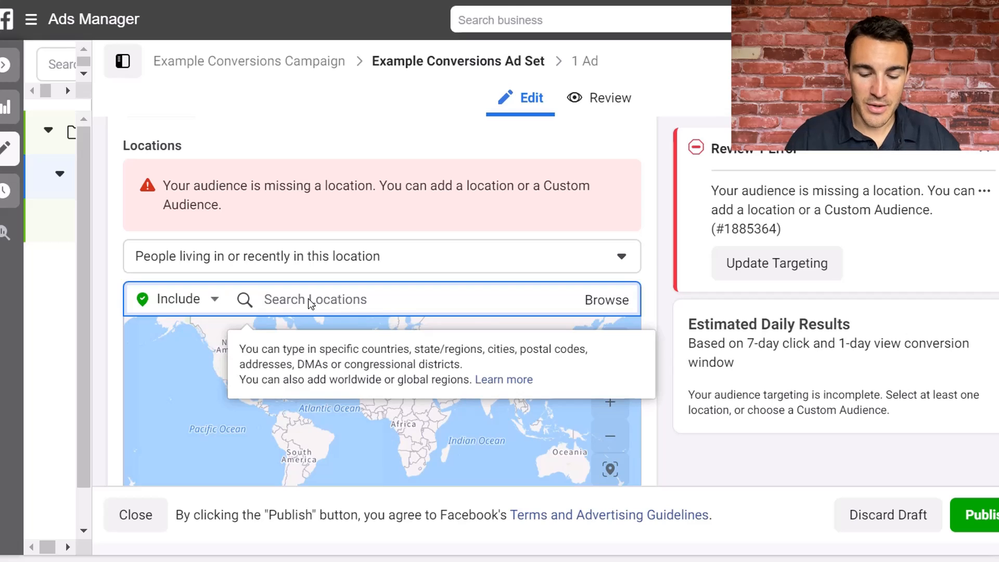
type("bristol")
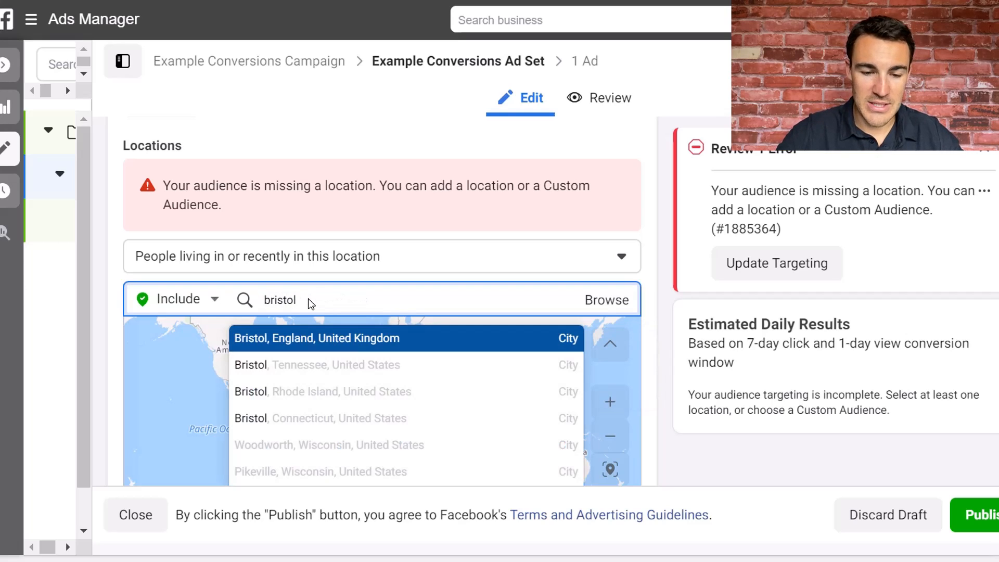
left_click(309, 337)
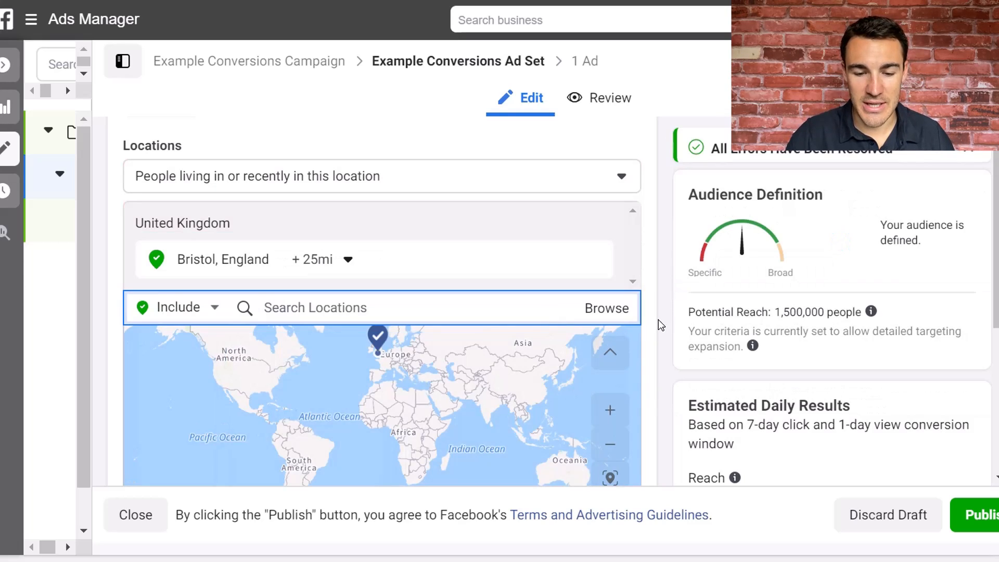
Examine the targeted radius around Bristol on the locations map
left_click(609, 409)
left_click(603, 408)
left_click(600, 406)
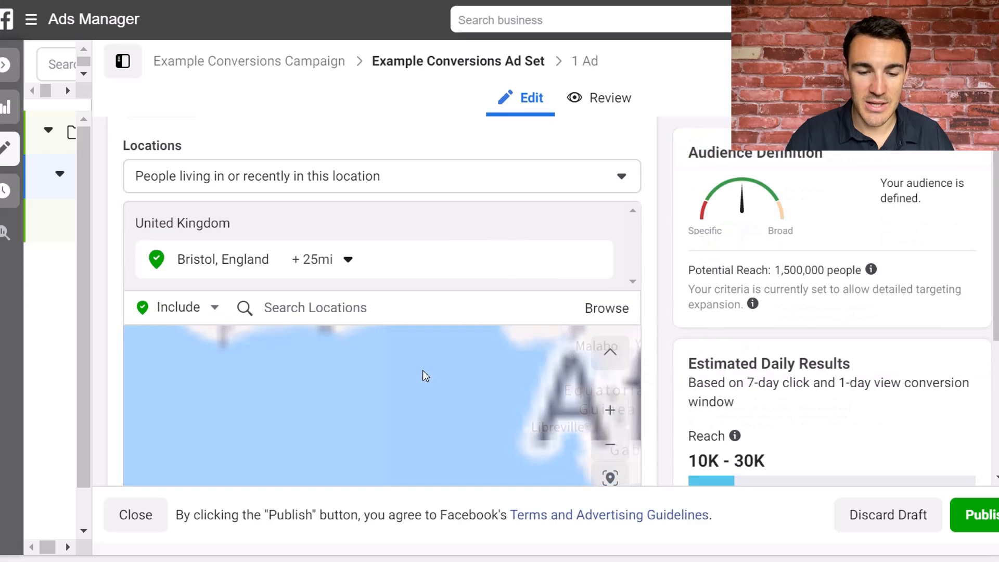
left_click_drag(422, 370, 416, 468)
left_click_drag(407, 385, 413, 524)
left_click_drag(394, 331, 404, 463)
left_click_drag(361, 323, 358, 476)
left_click_drag(356, 323, 346, 454)
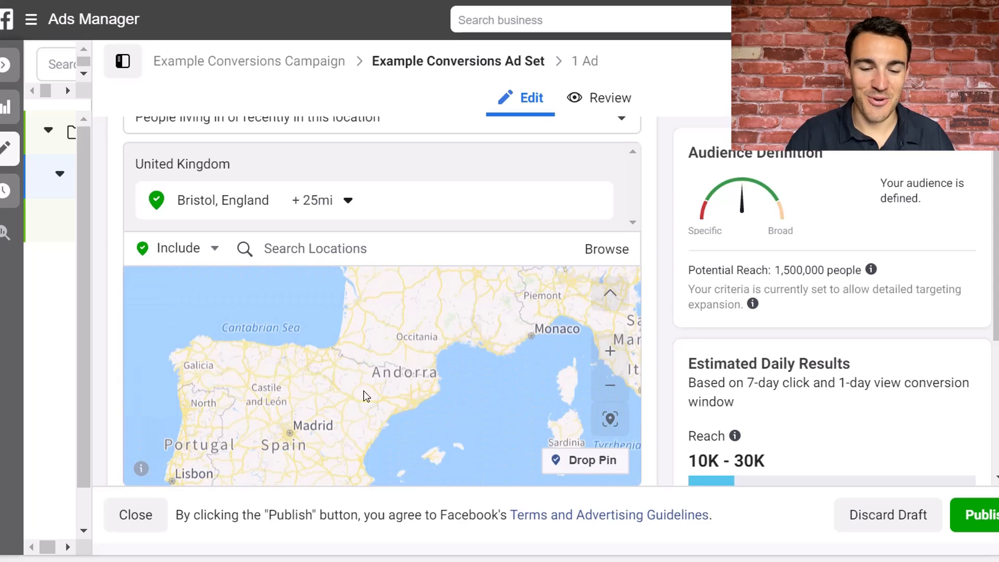
left_click_drag(366, 296, 369, 453)
left_click_drag(370, 329, 368, 455)
left_click_drag(369, 284, 394, 275)
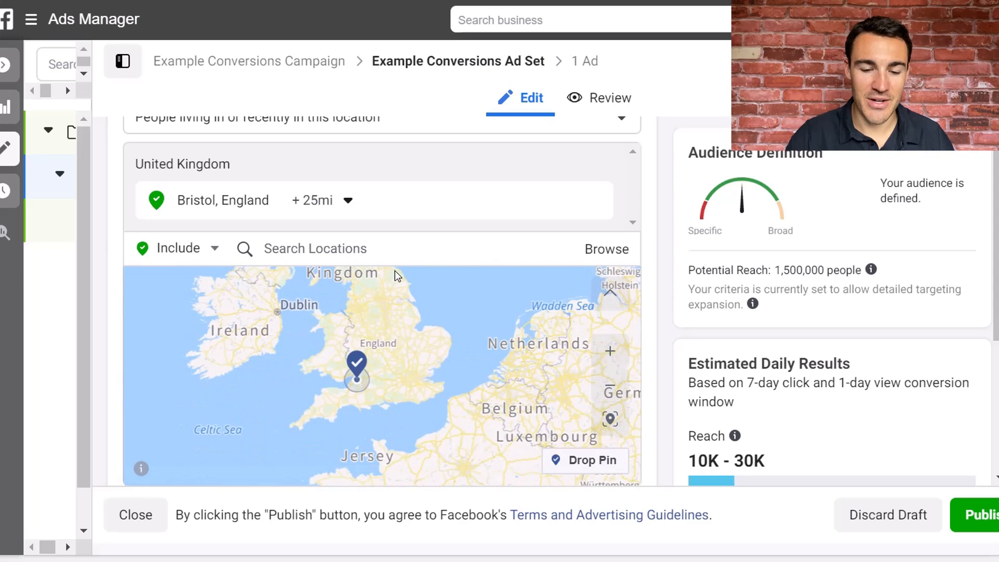
left_click(610, 351)
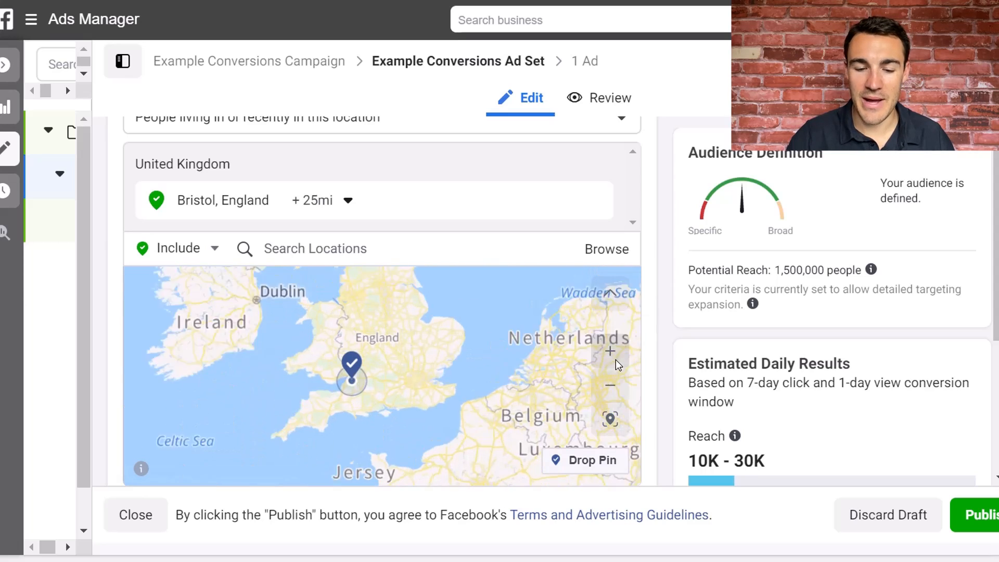
left_click_drag(410, 388, 433, 374)
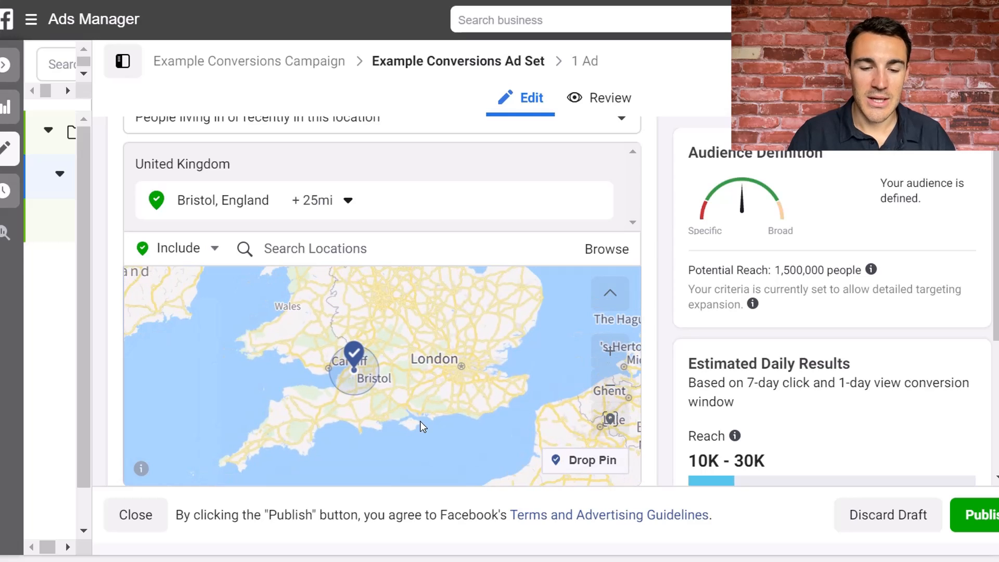
Remove Bristol from the audience locations and include the country United Kingdom instead
mouse_move(609, 219)
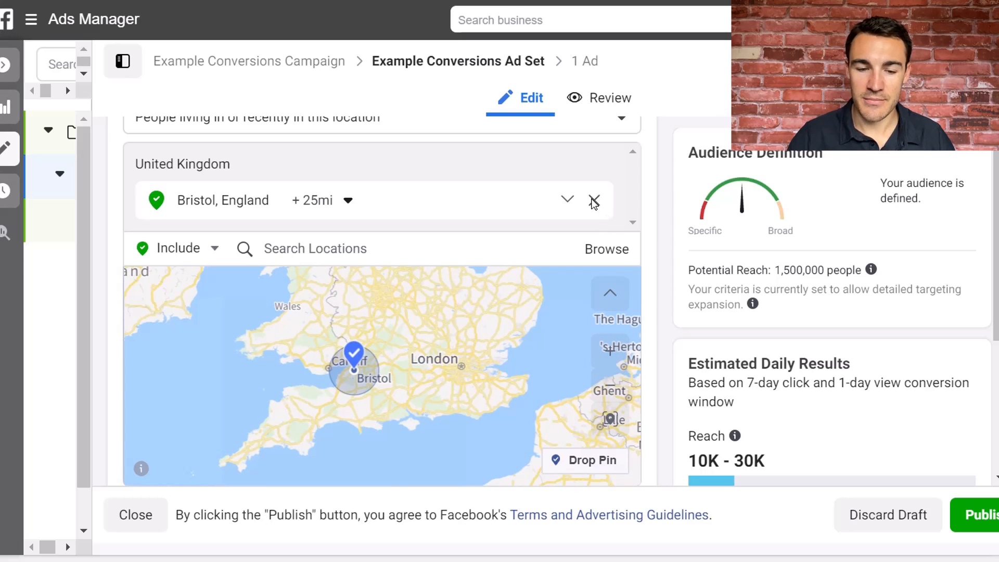
left_click(593, 201)
left_click(373, 174)
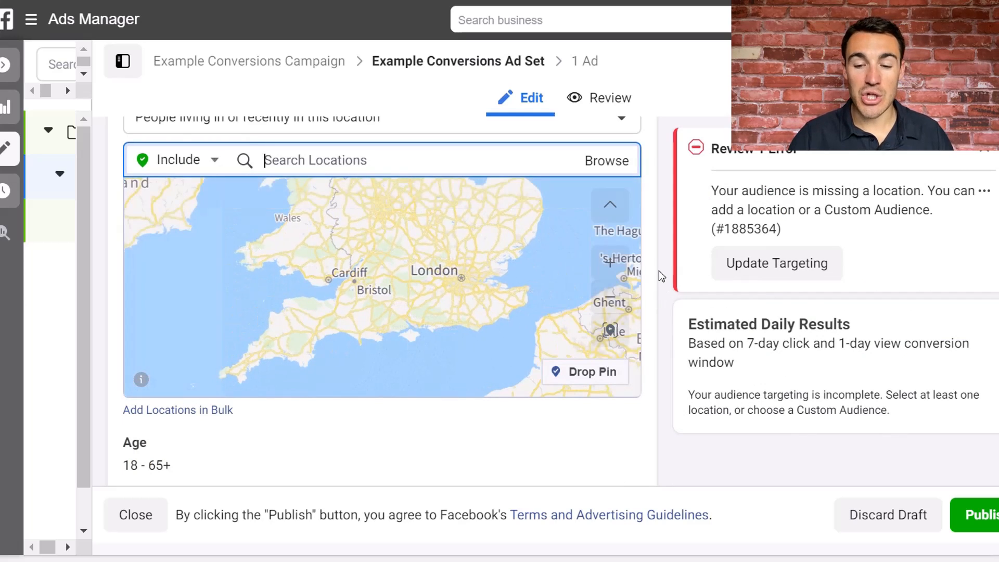
scroll(659, 271, "up", 3)
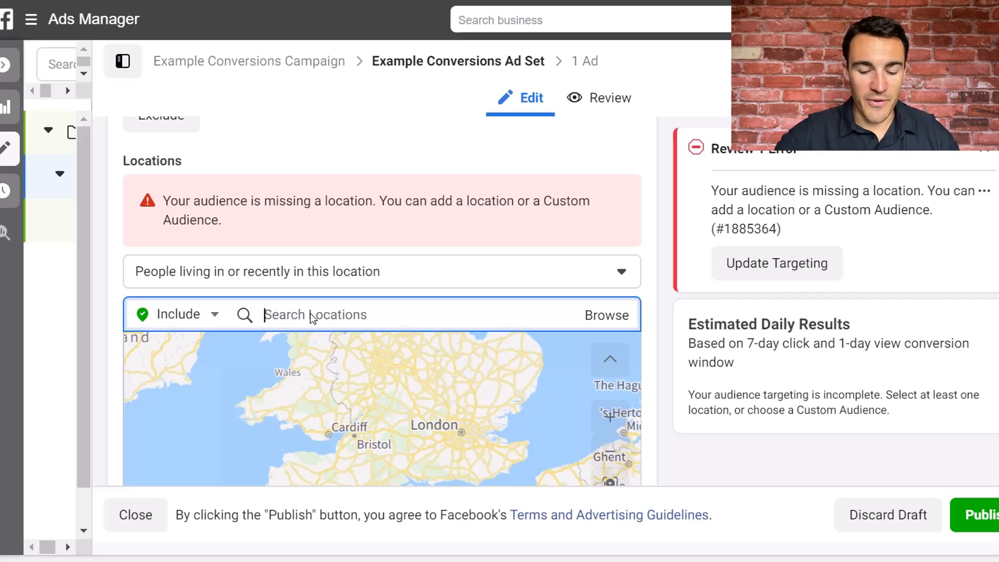
type("United kingdom")
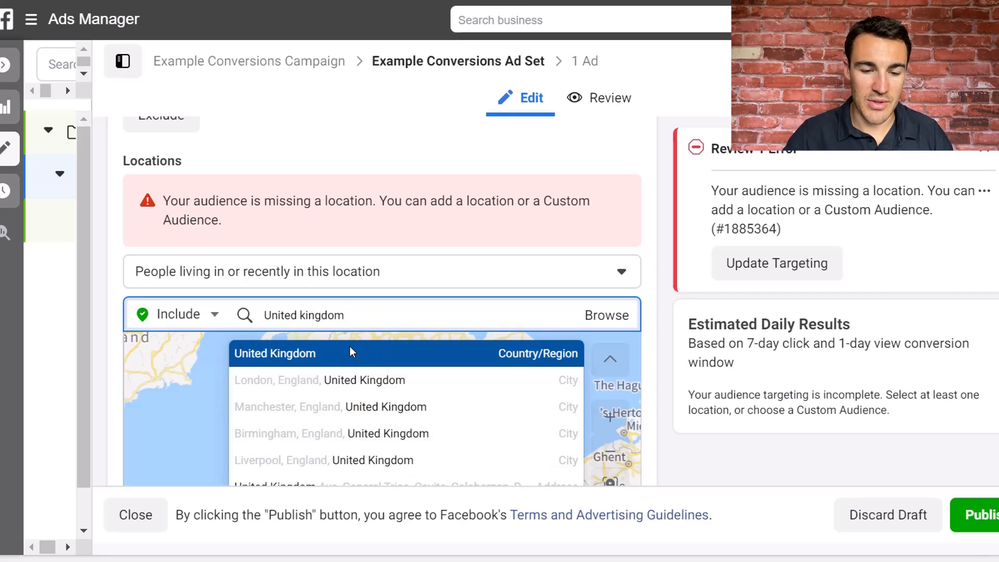
left_click(350, 353)
Add the countries United States, Australia and Canada to the audience's included locations
type("United States")
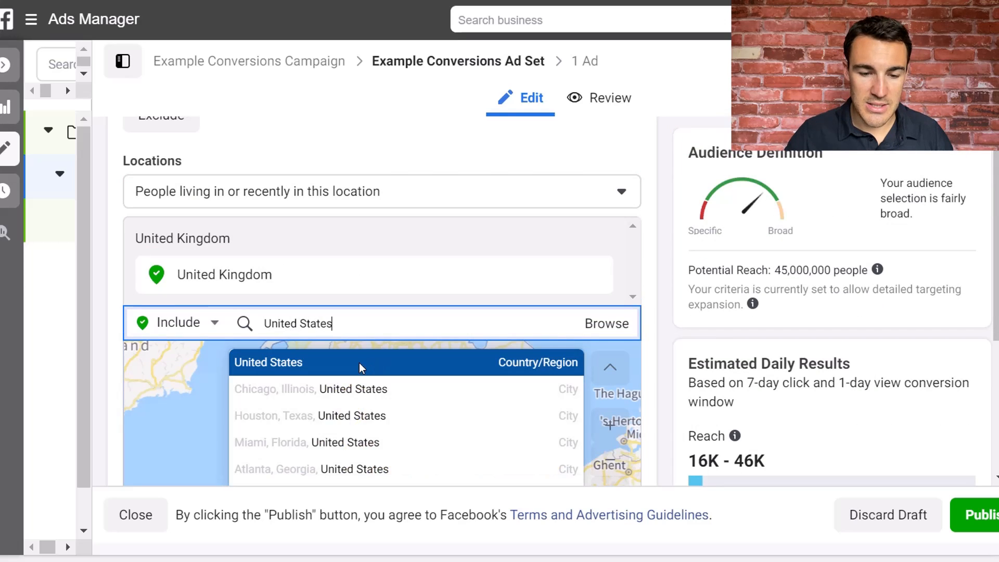
left_click(336, 363)
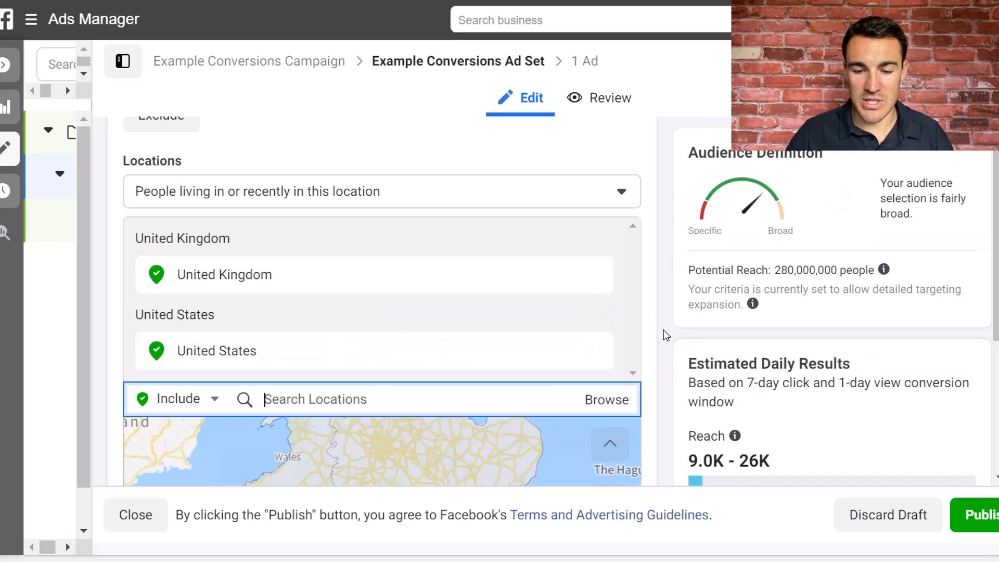
scroll(653, 334, "down", 1)
scroll(653, 329, "down", 1)
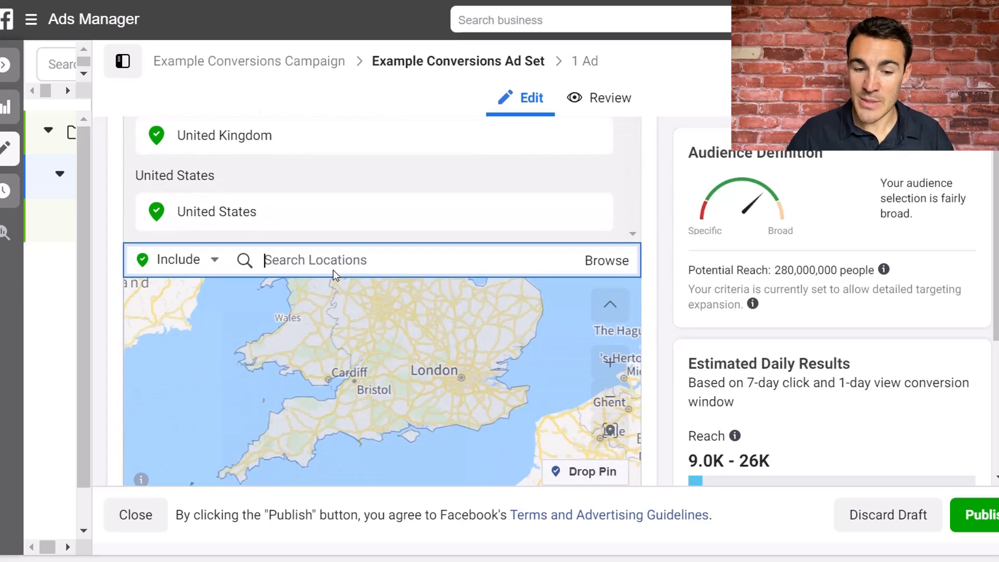
type("Australia")
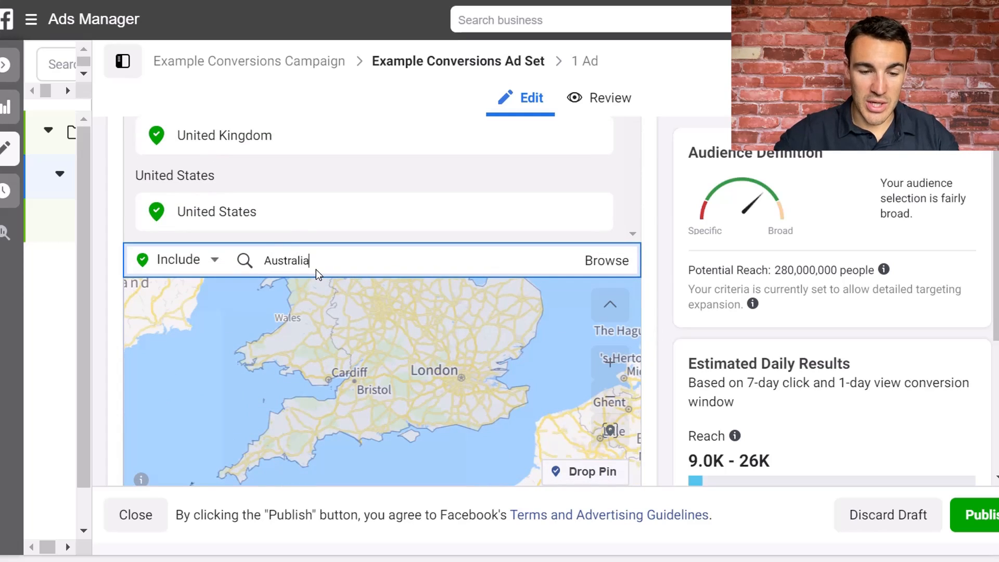
left_click(270, 305)
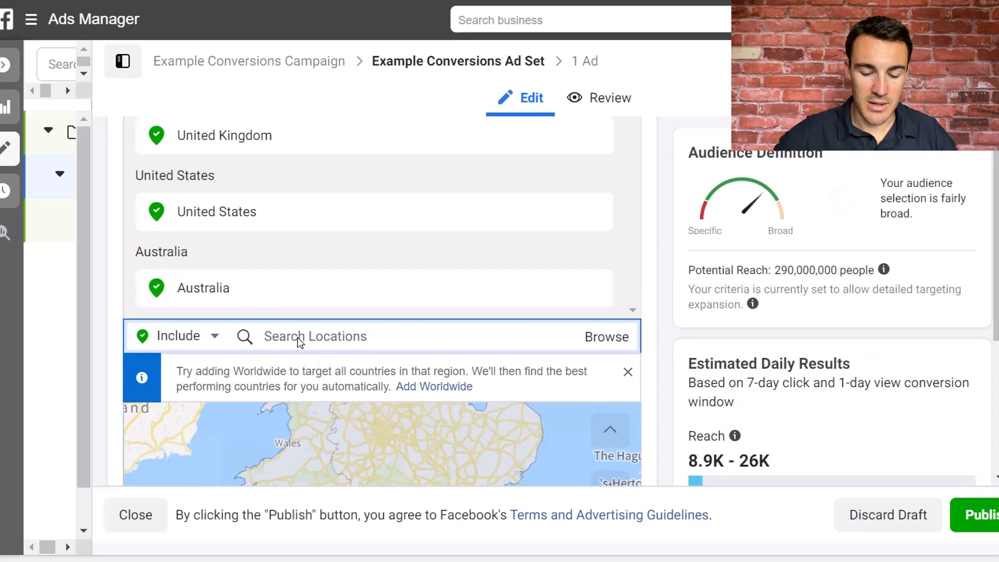
type("Canada")
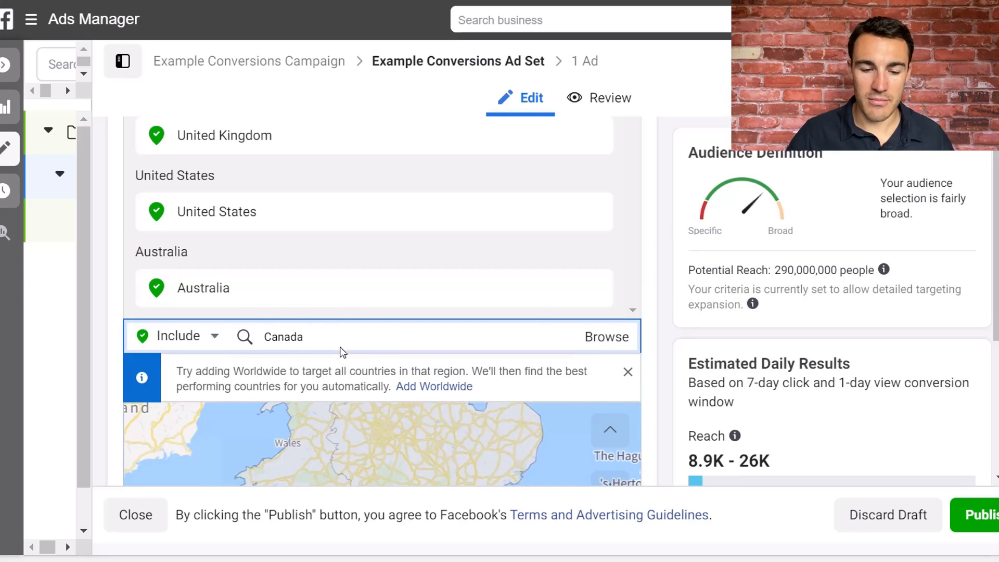
left_click(304, 375)
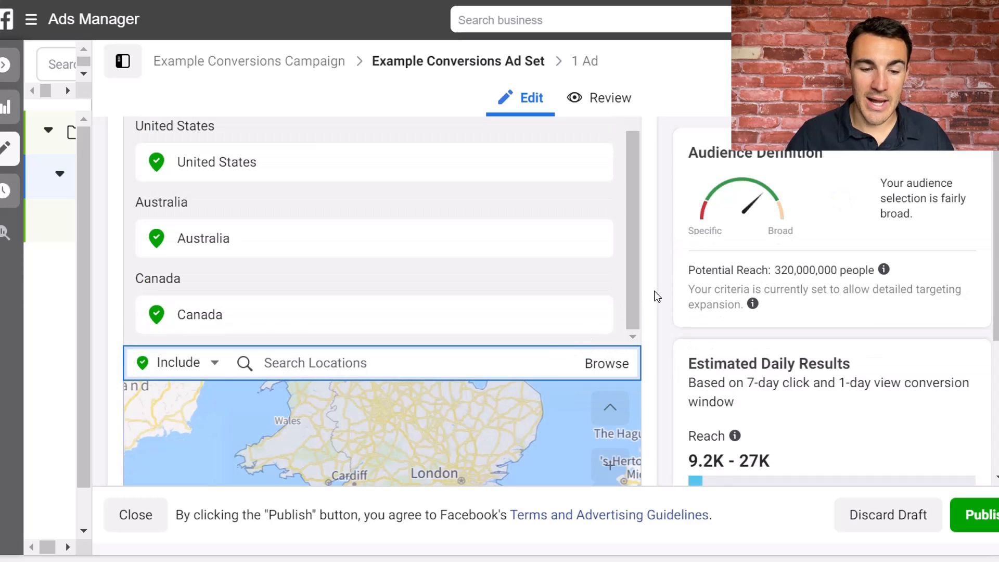
Examine the included countries' pins on the world map
scroll(657, 296, "down", 4)
scroll(657, 296, "up", 2)
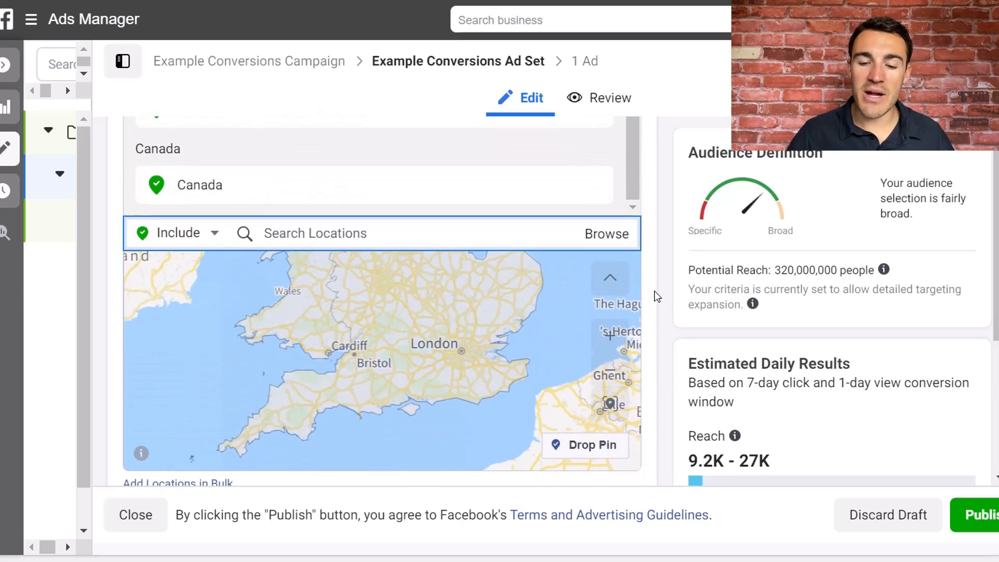
left_click(612, 368)
left_click(613, 366)
left_click(613, 366)
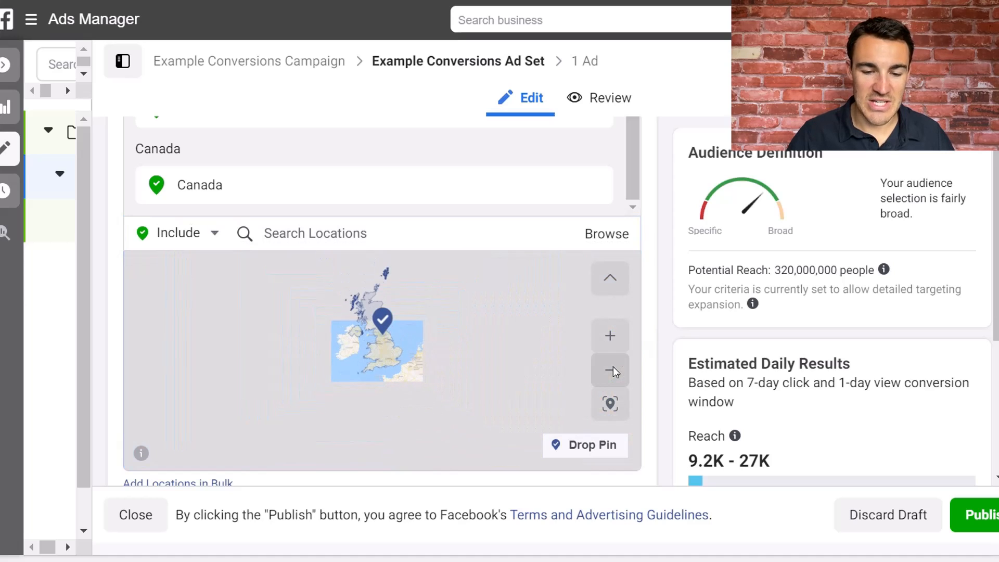
left_click(613, 366)
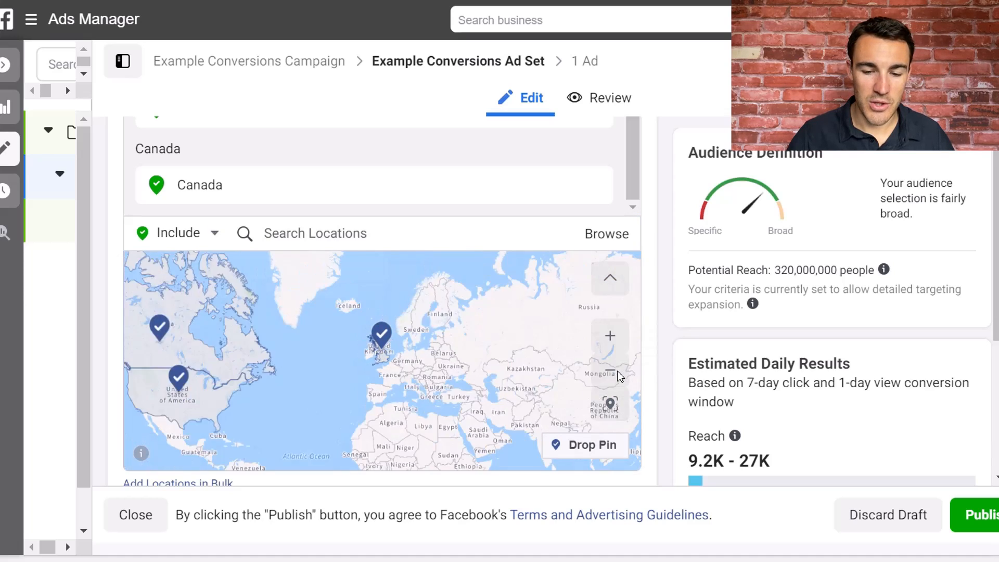
left_click(613, 368)
left_click_drag(470, 379, 422, 329)
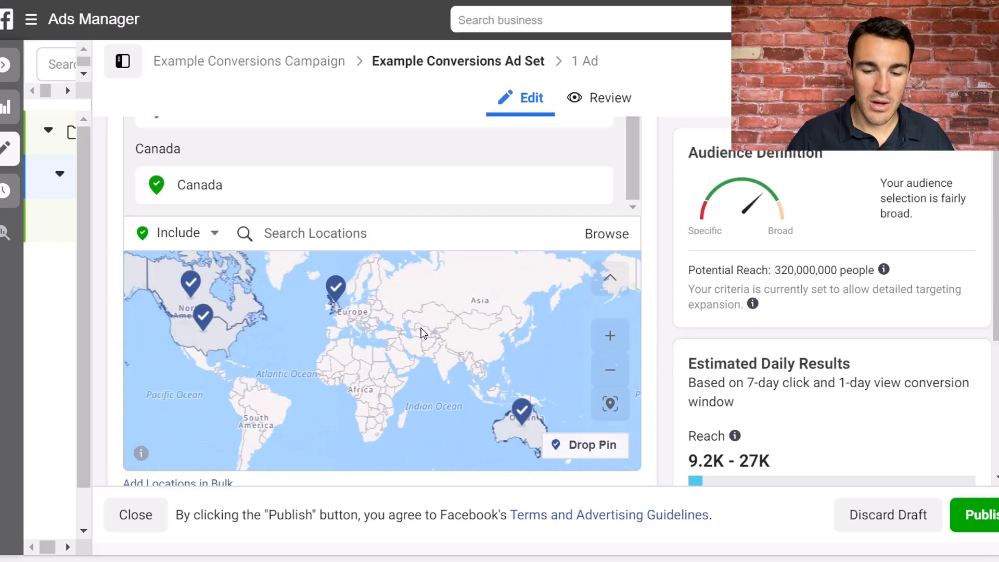
Set the audience's age range to 25 through 55
scroll(654, 311, "down", 5)
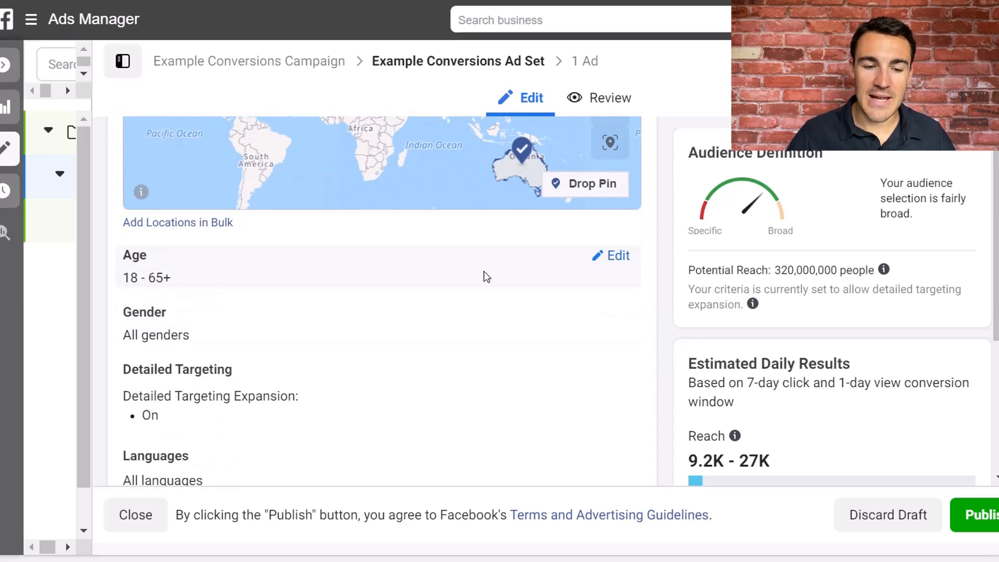
left_click(615, 257)
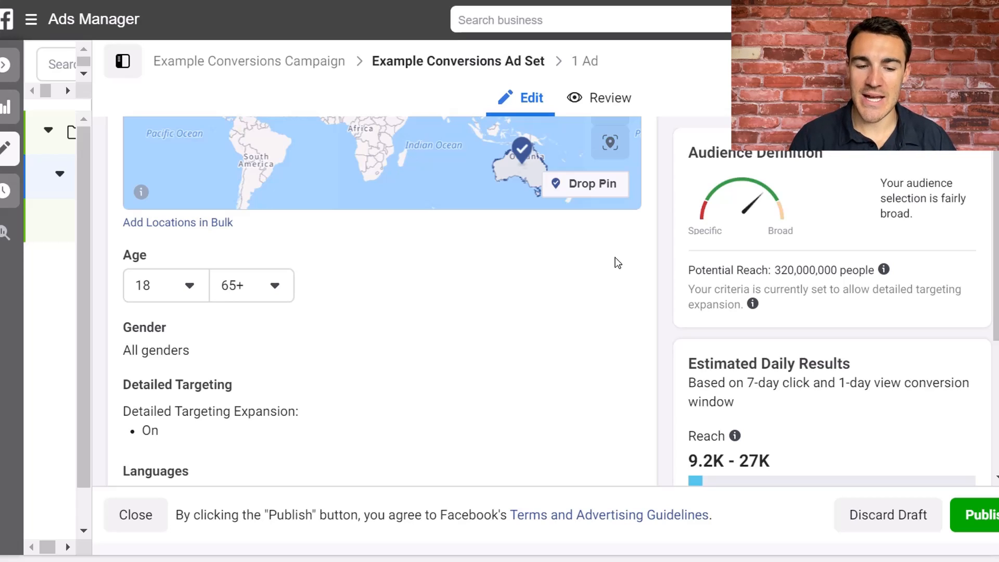
left_click(190, 286)
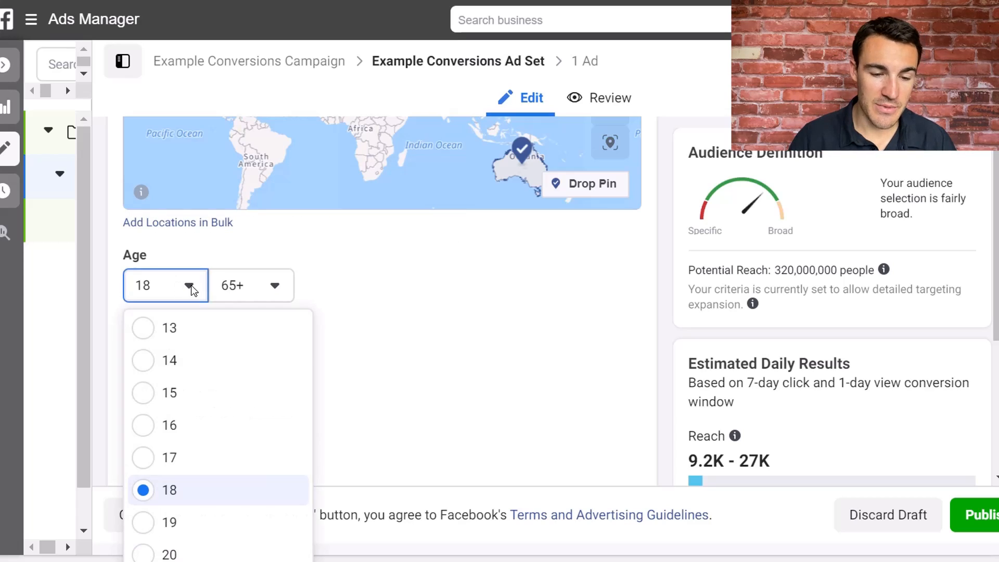
scroll(200, 470, "down", 4)
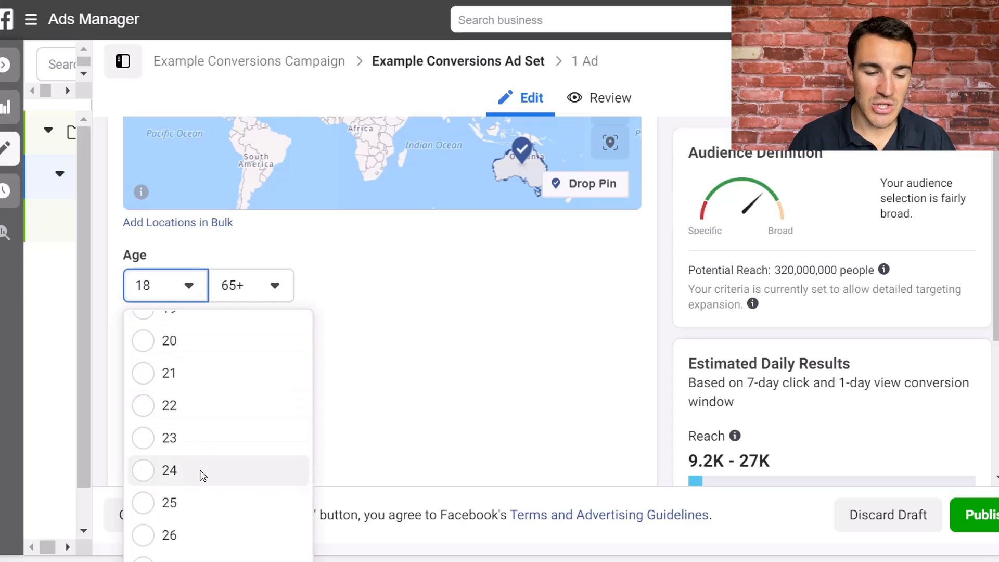
scroll(200, 470, "down", 1)
left_click(182, 459)
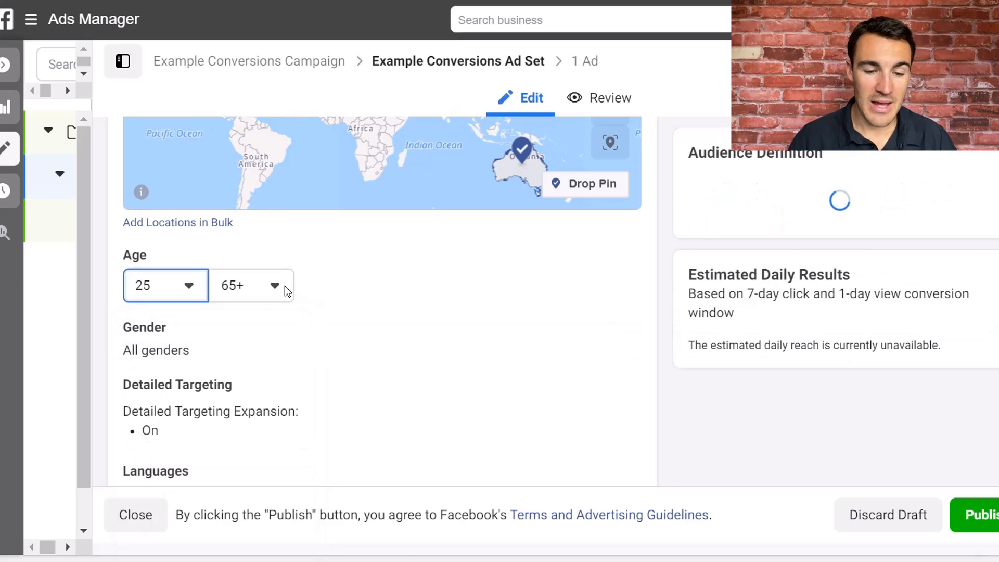
left_click(285, 286)
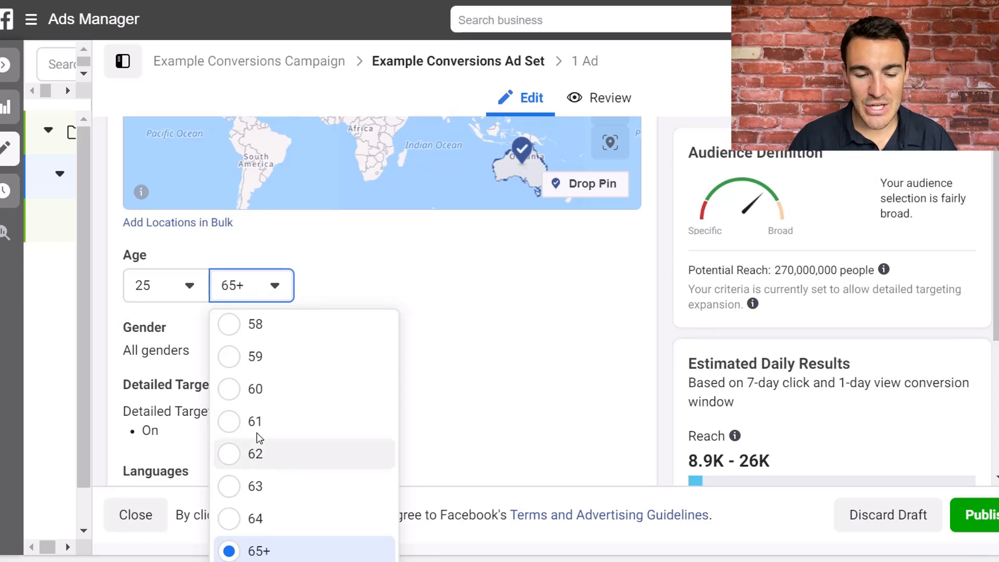
scroll(263, 395, "up", 3)
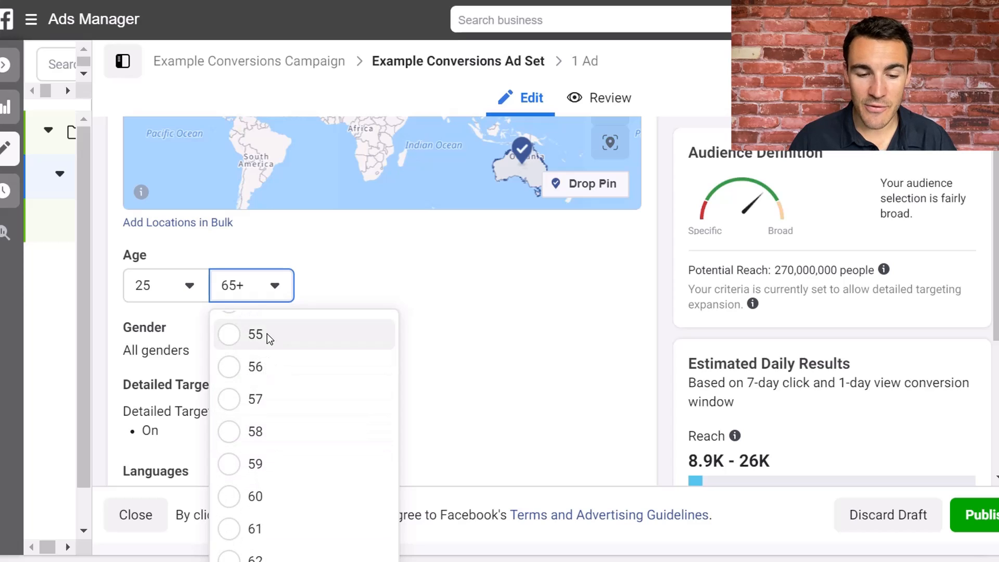
left_click(267, 335)
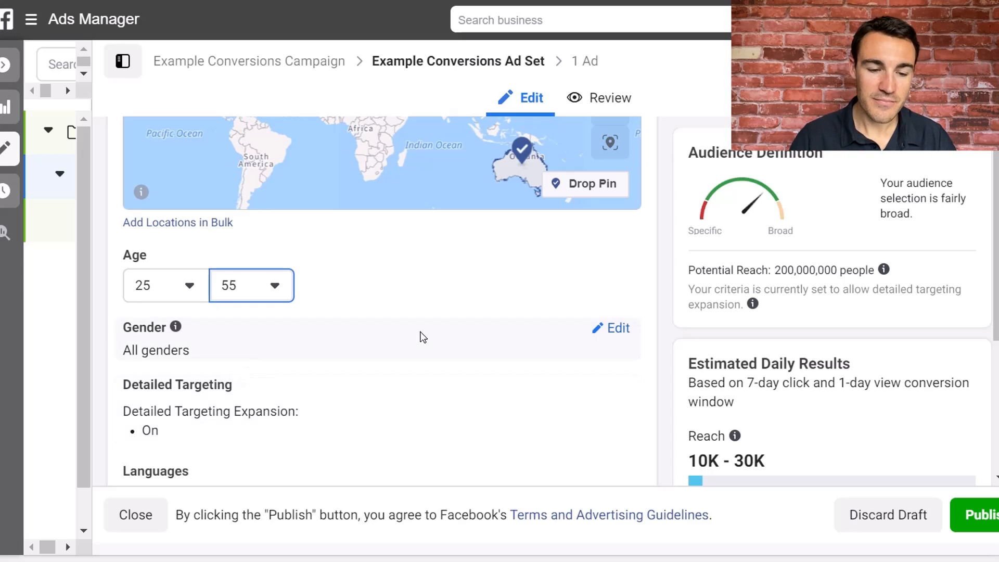
Open the gender options for editing and add the Business page admins behavior to the audience's detailed targeting
left_click(615, 328)
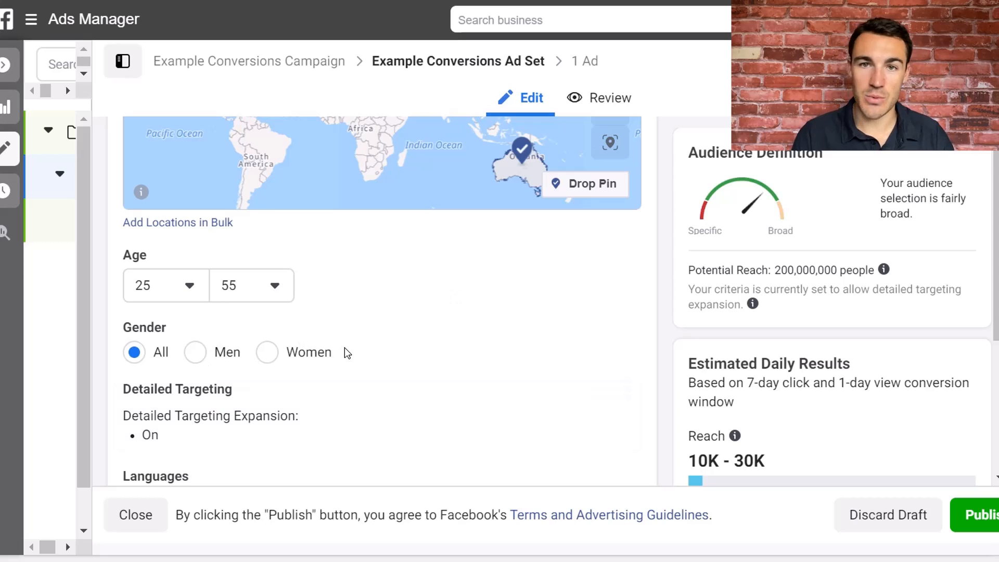
scroll(601, 264, "down", 1)
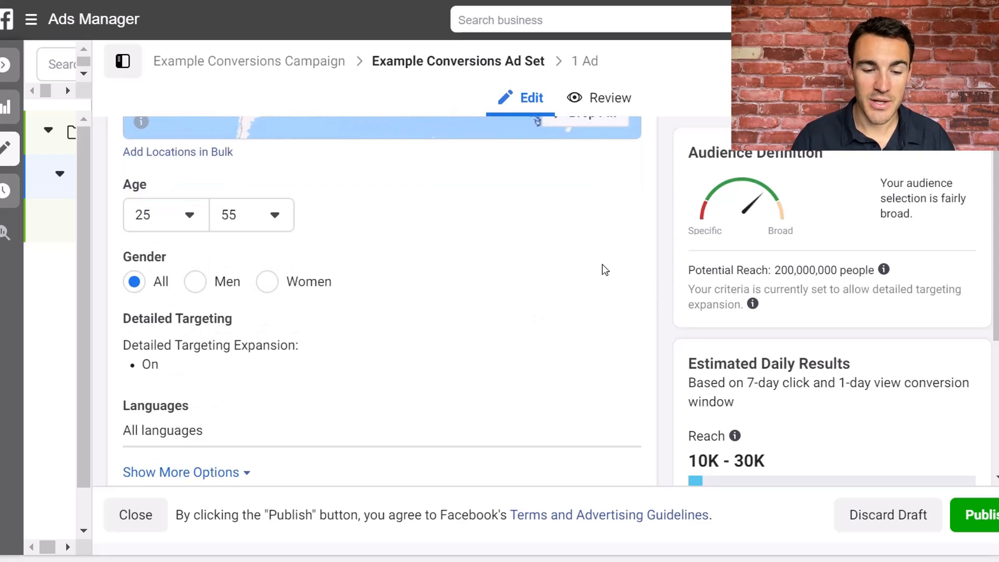
scroll(616, 300, "down", 1)
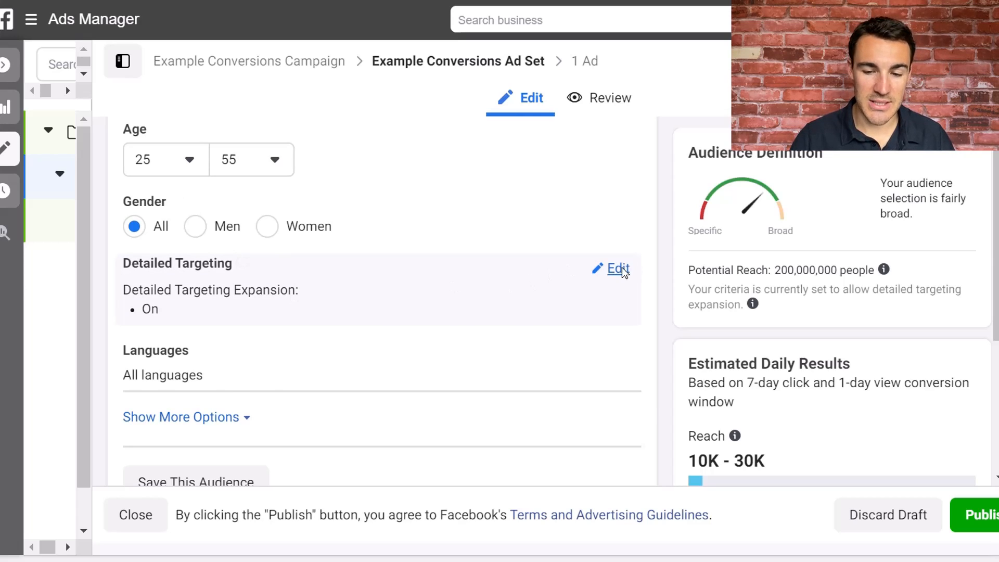
left_click(622, 268)
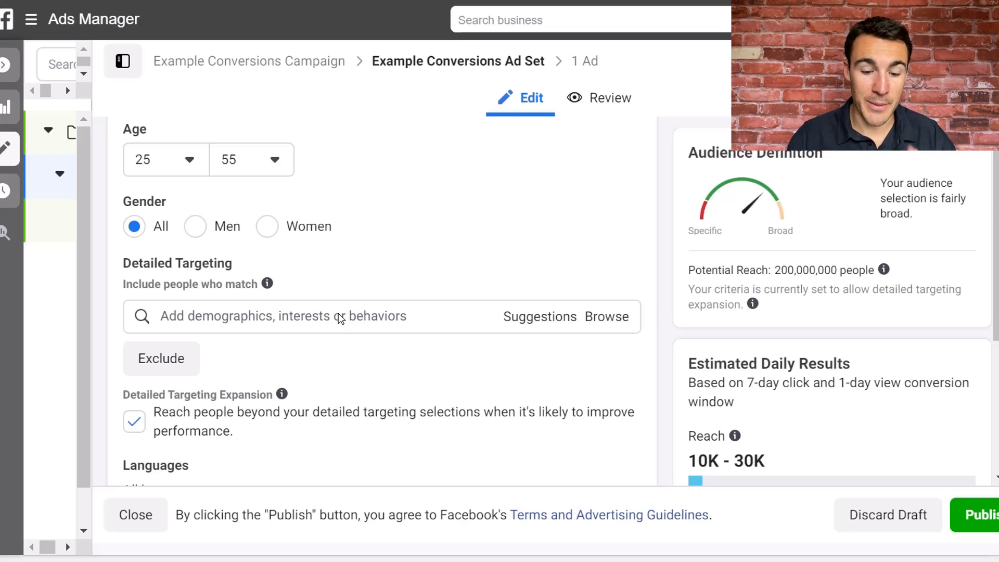
left_click(341, 318)
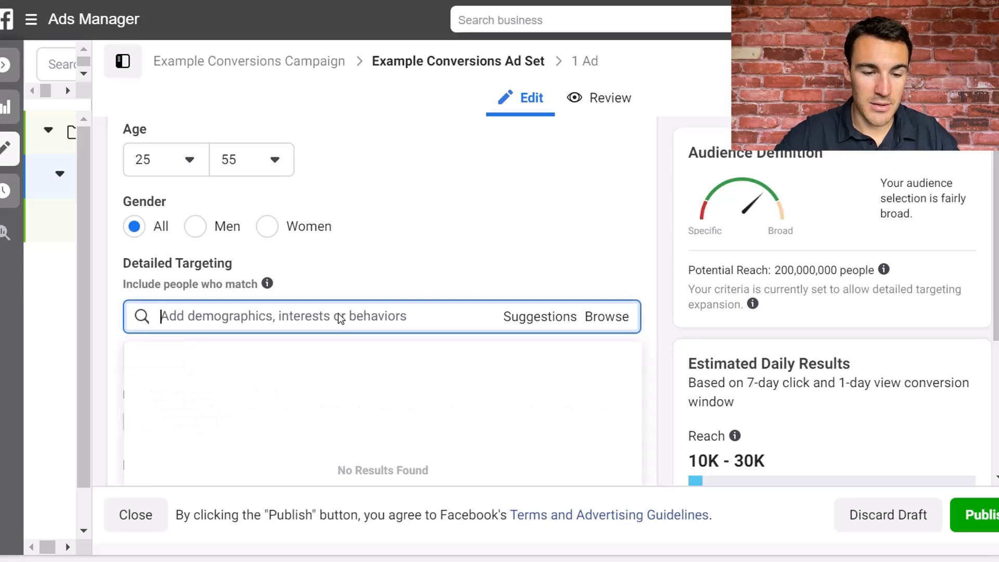
type("business page admins")
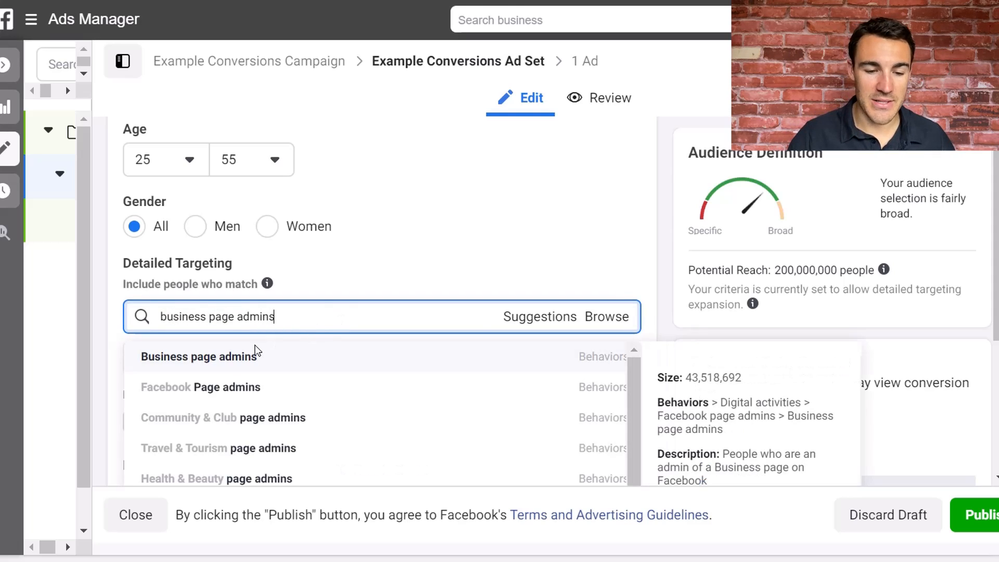
key("Return")
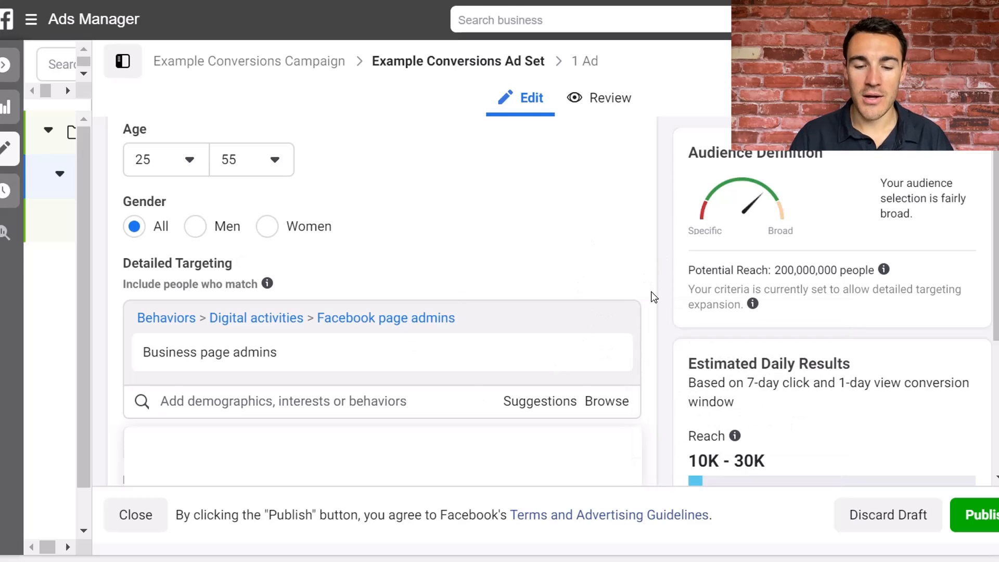
Turn off detailed targeting expansion for the audience
scroll(654, 295, "down", 1)
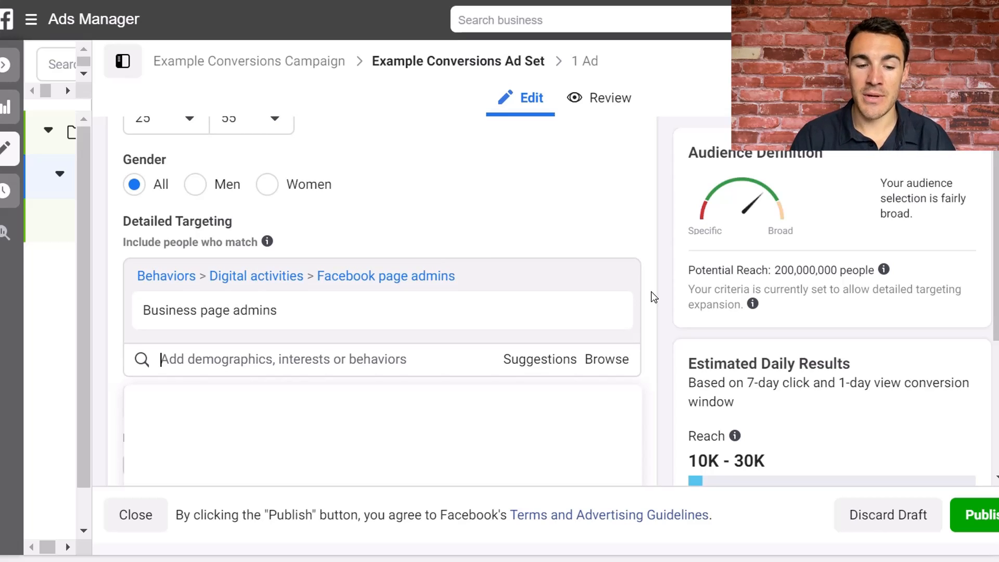
scroll(653, 386, "down", 2)
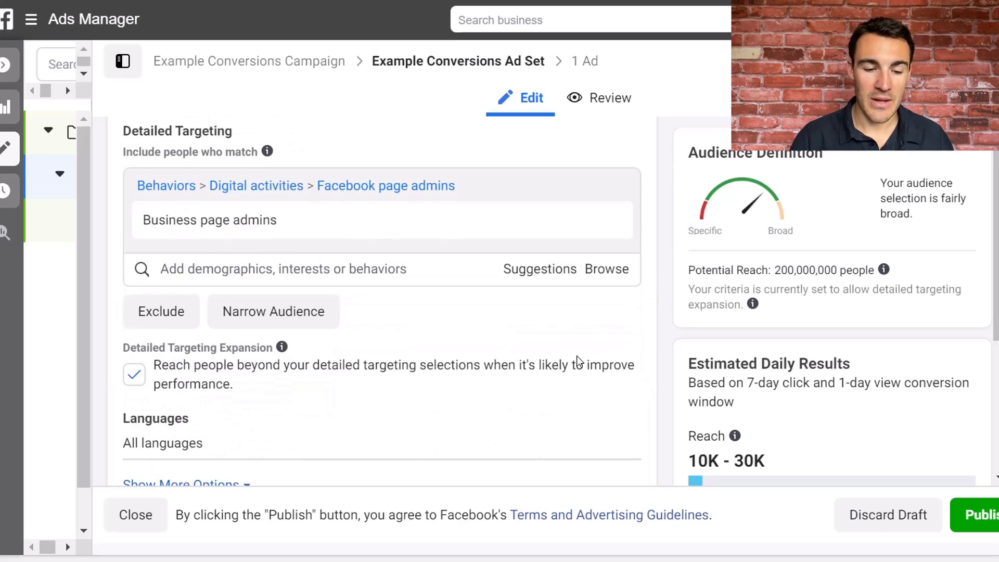
scroll(483, 343, "up", 1)
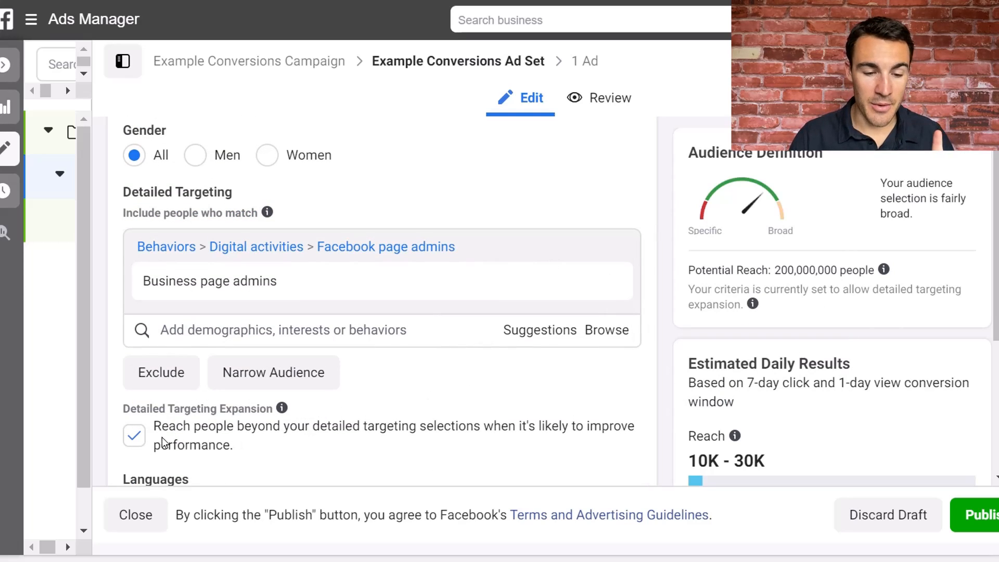
left_click(133, 440)
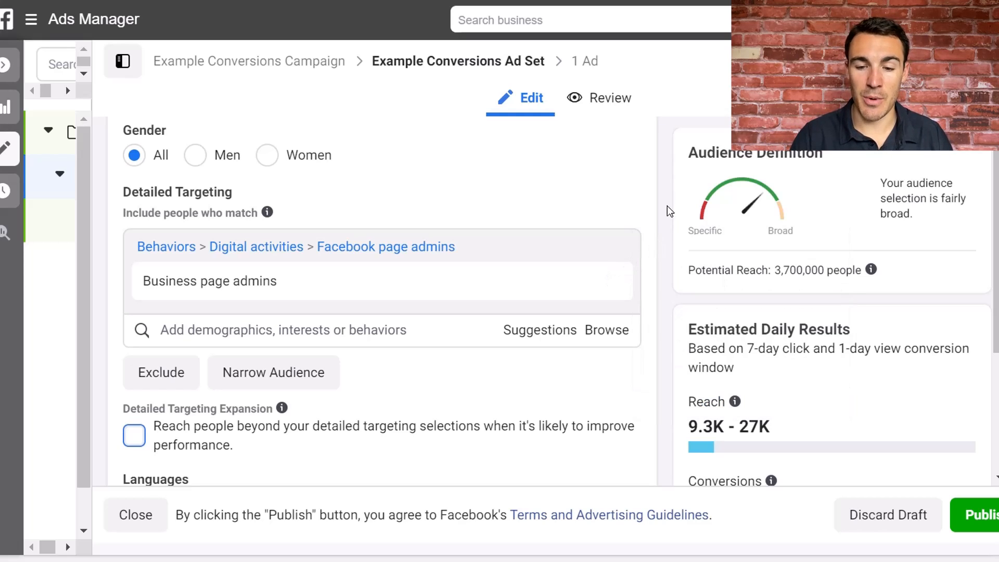
Review the audience's locations, age range, detailed targeting and languages against the potential reach estimate
scroll(667, 205, "up", 5)
scroll(667, 205, "up", 5)
scroll(661, 177, "down", 4)
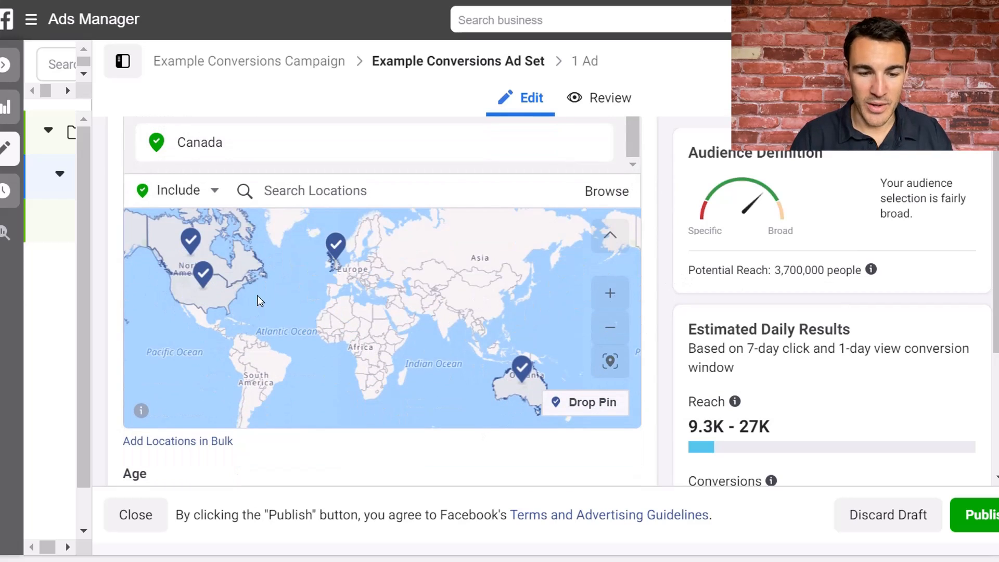
scroll(659, 286, "down", 5)
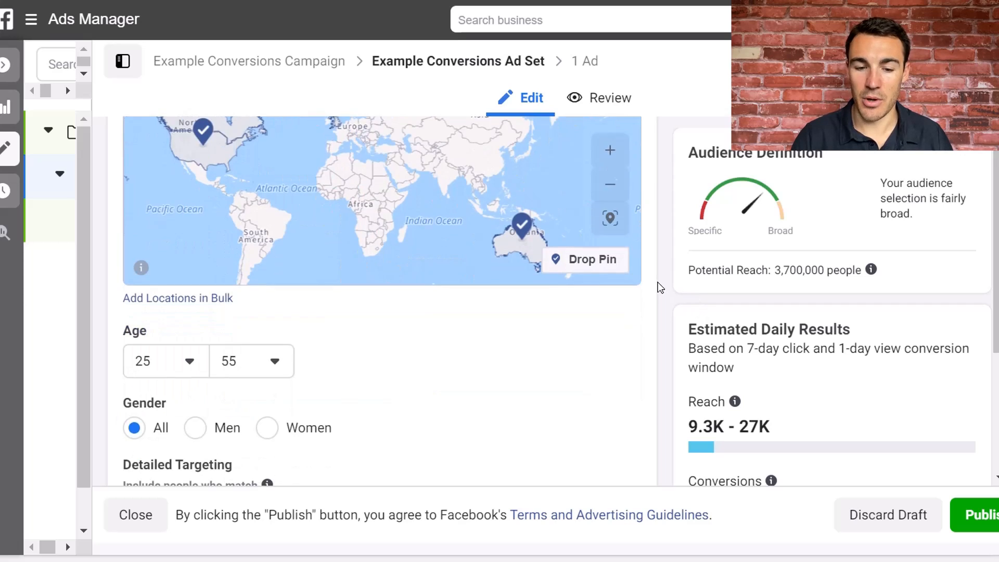
scroll(660, 288, "down", 10)
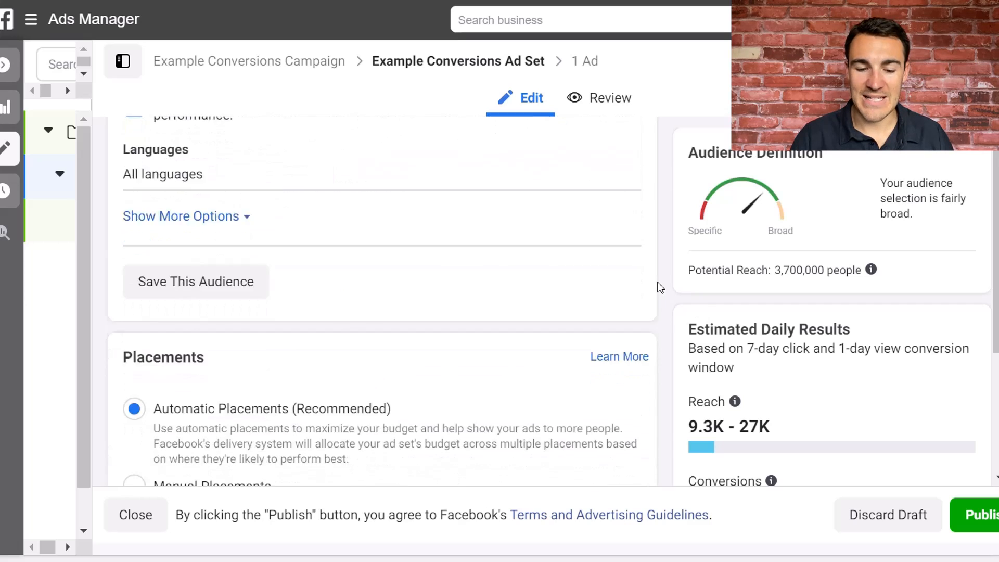
scroll(660, 288, "down", 1)
scroll(660, 287, "up", 9)
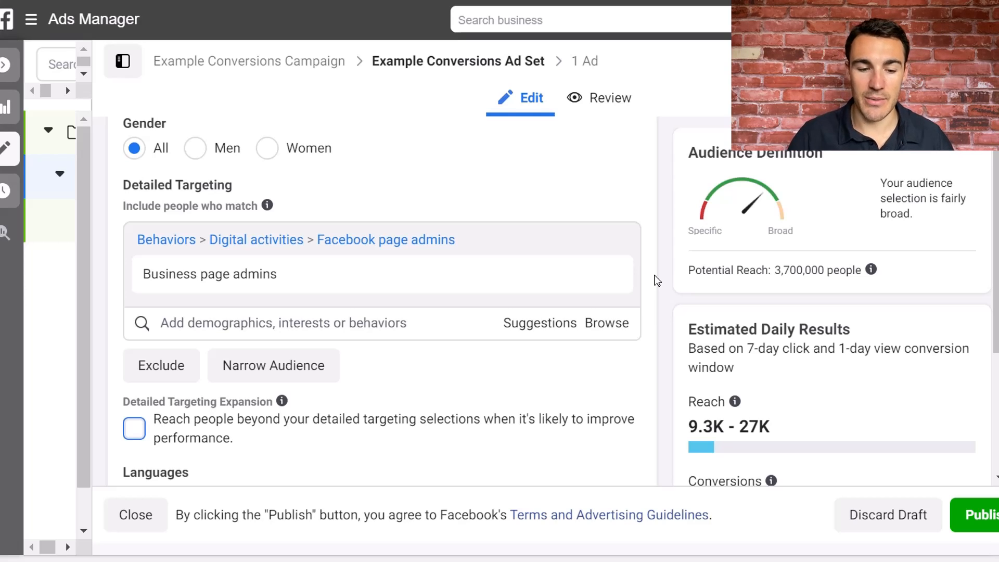
Turn detailed targeting expansion back on for the audience
scroll(502, 271, "down", 2)
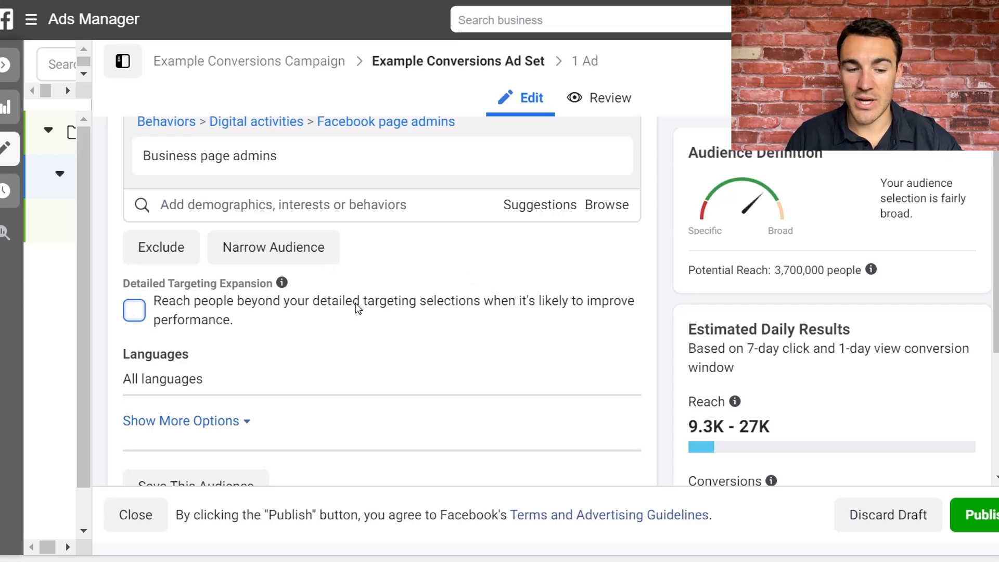
left_click(131, 307)
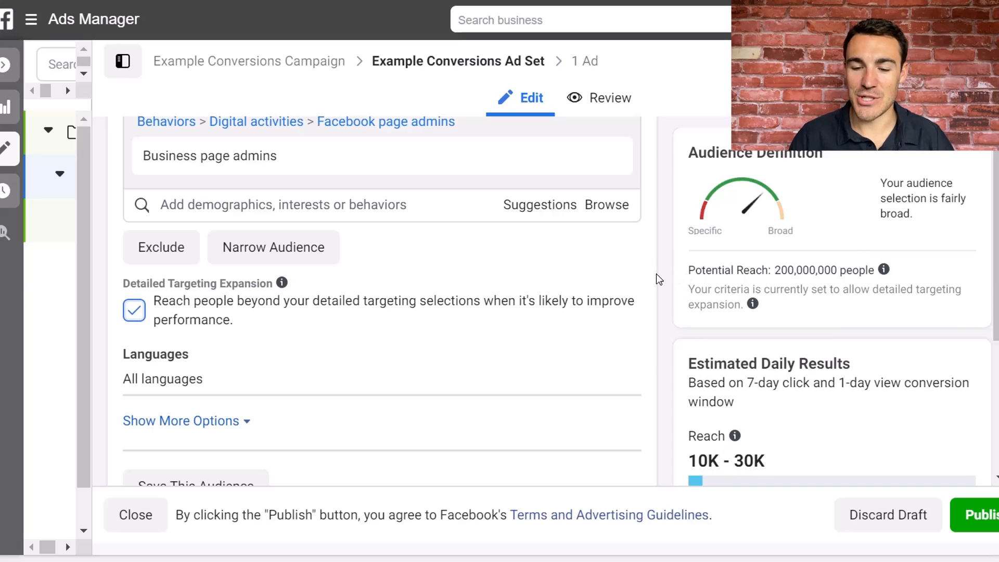
scroll(656, 274, "up", 1)
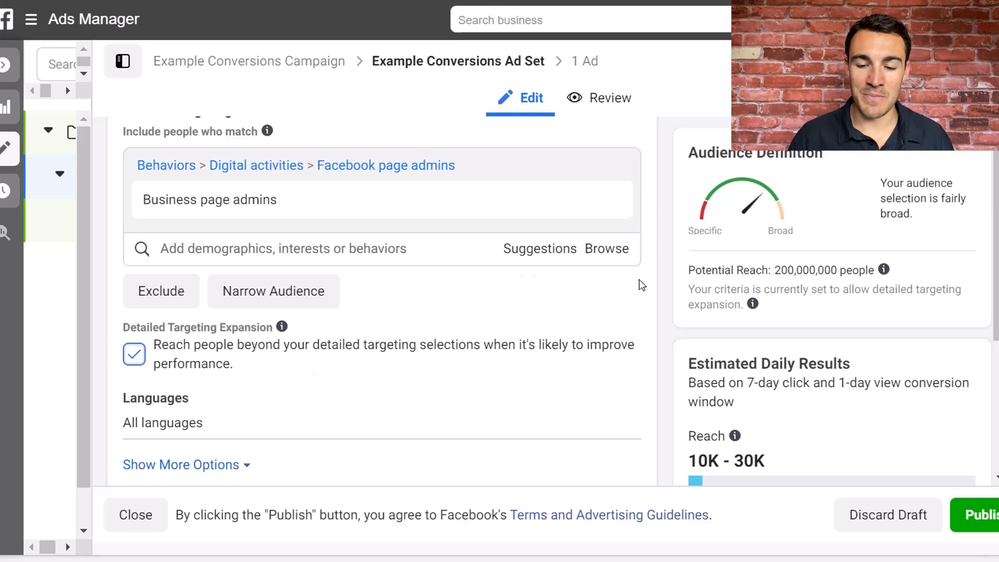
scroll(446, 274, "up", 1)
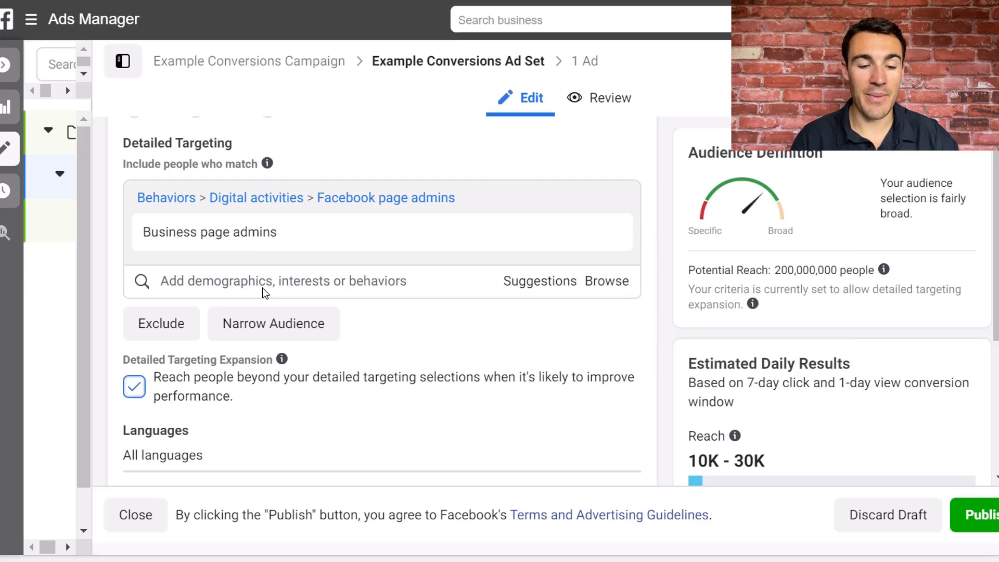
Examine the remaining audience options and the placements choices, then the included Business page admins criterion
scroll(329, 411, "down", 3)
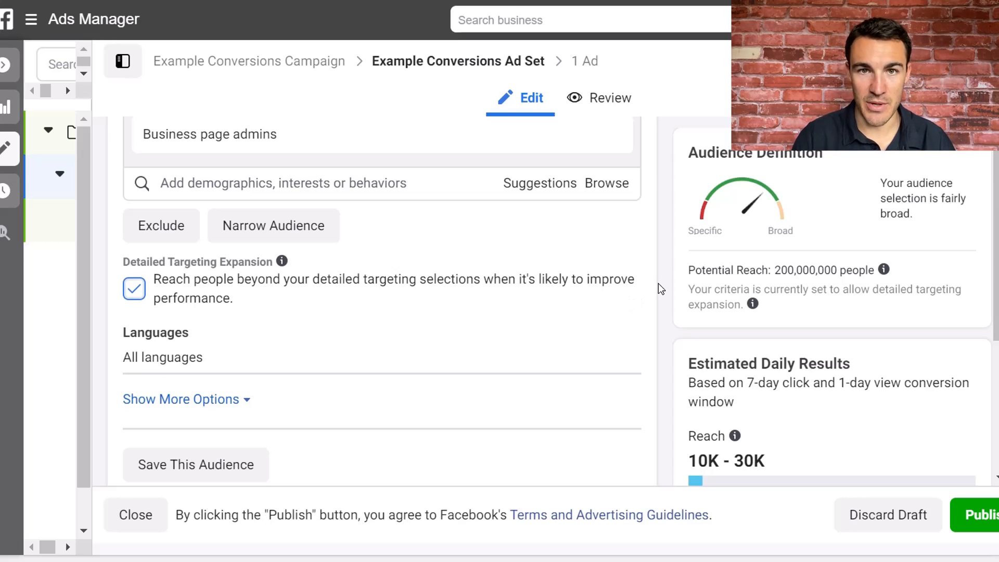
scroll(660, 286, "down", 2)
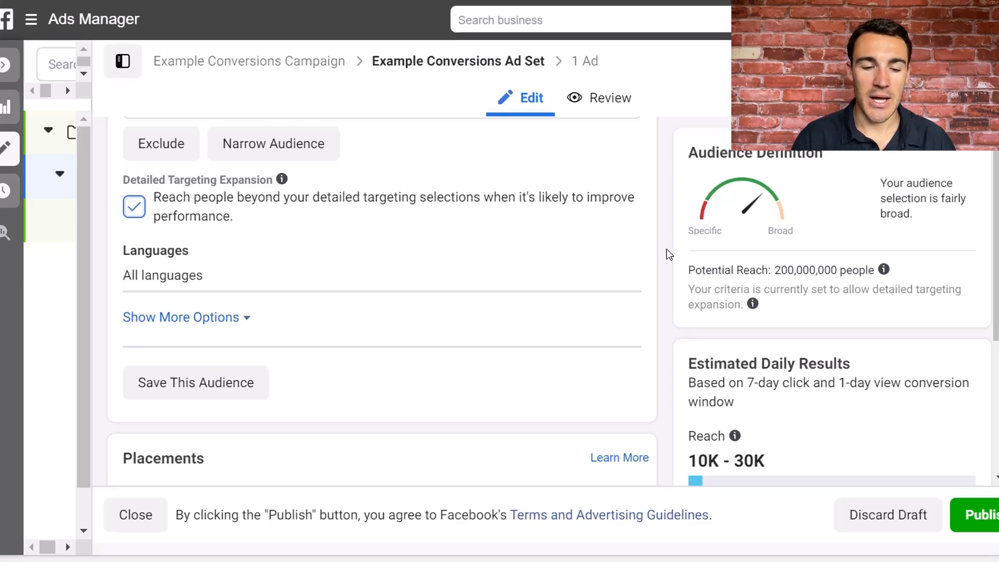
scroll(666, 249, "down", 1)
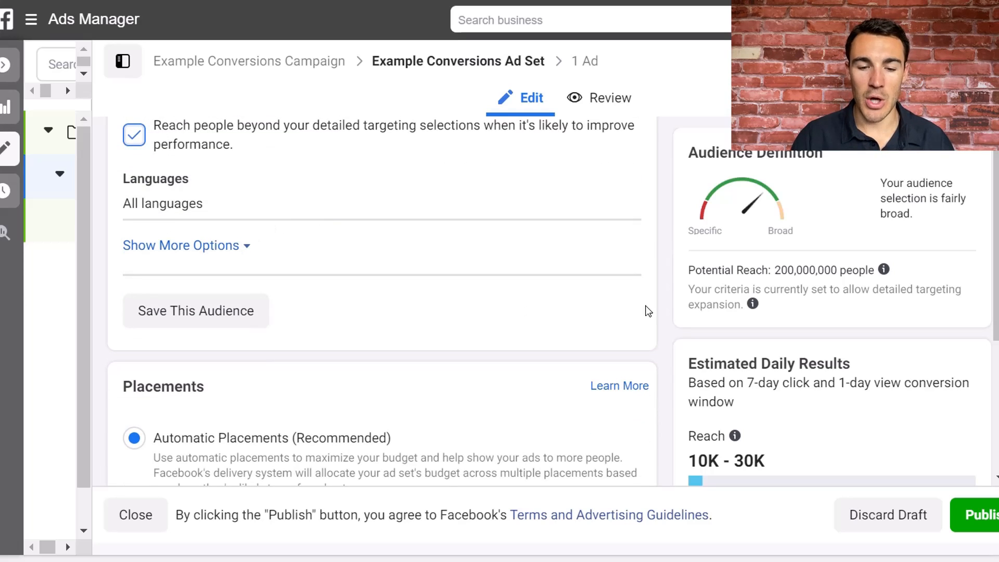
scroll(669, 265, "down", 2)
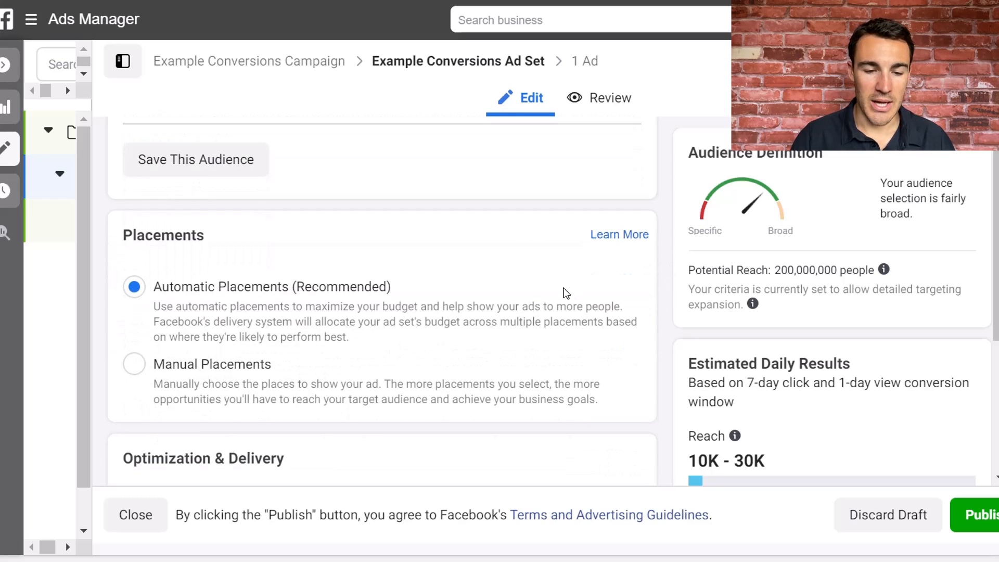
scroll(565, 292, "up", 4)
scroll(664, 307, "down", 5)
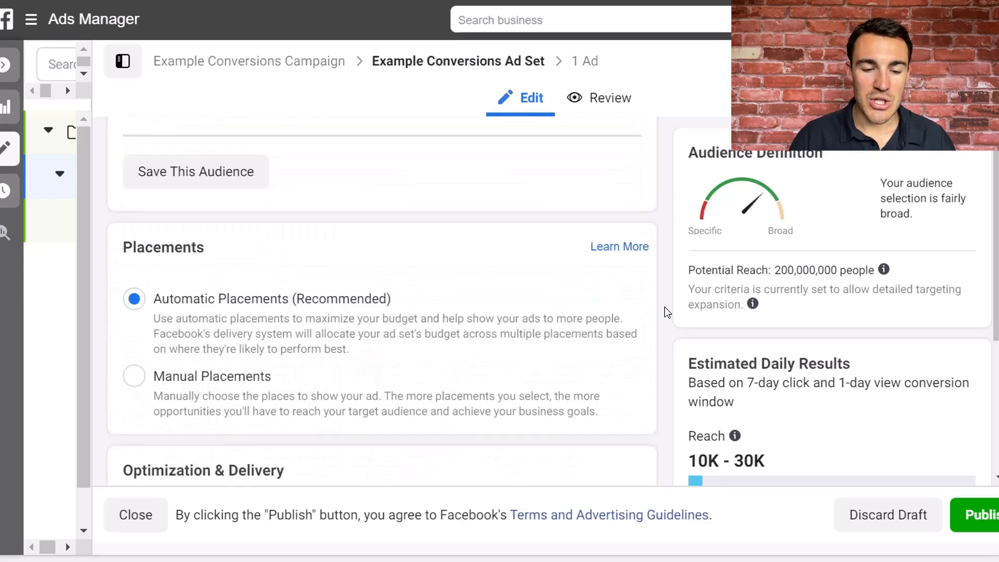
scroll(664, 307, "up", 5)
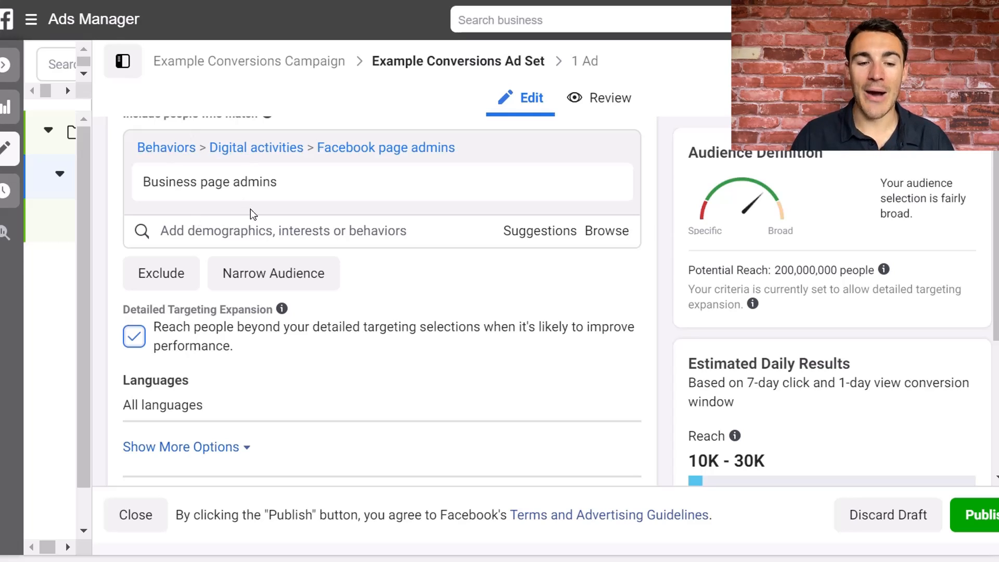
mouse_move(264, 192)
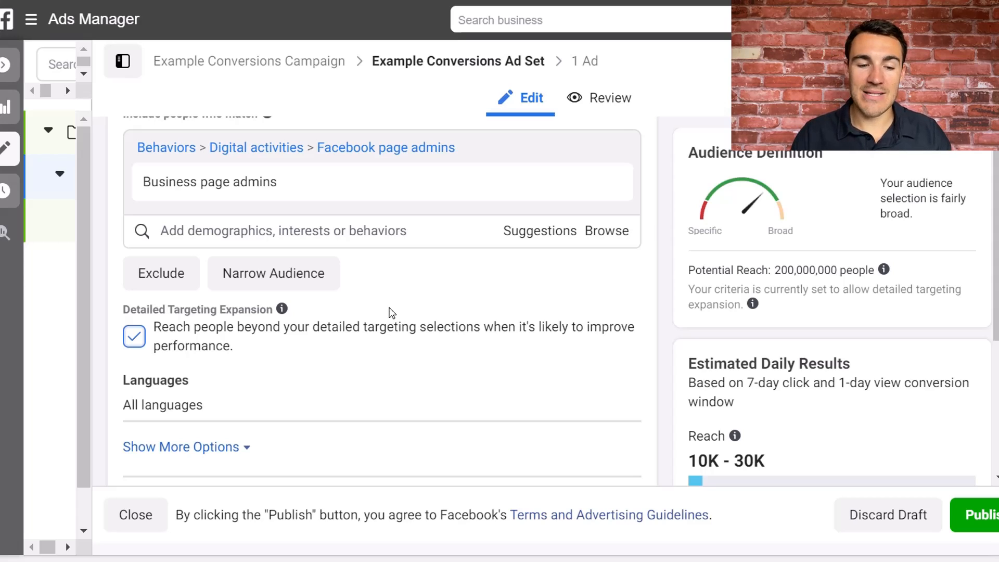
Add the Small business owners behavior to the audience's detailed targeting
left_click(338, 235)
type("sm")
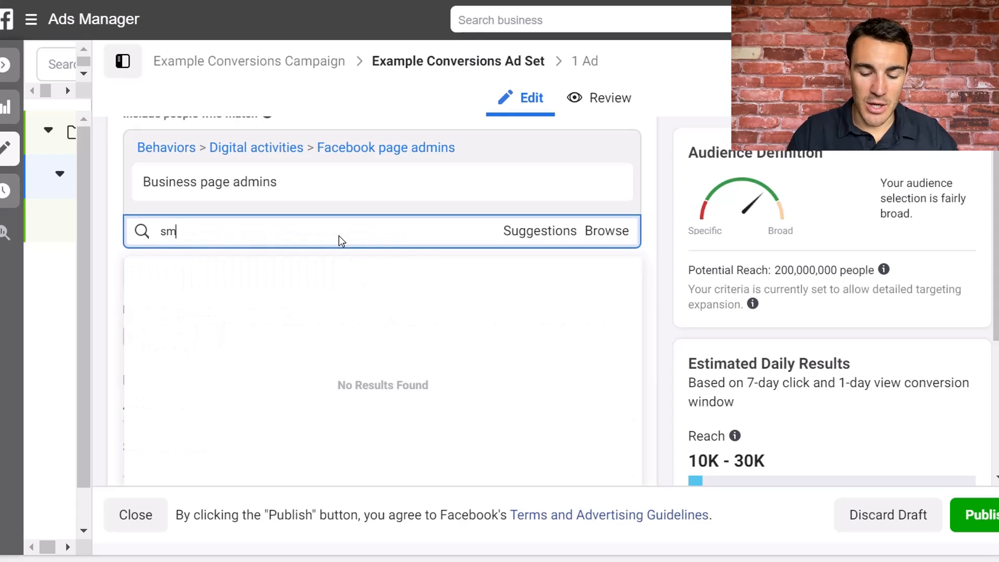
type("all busines")
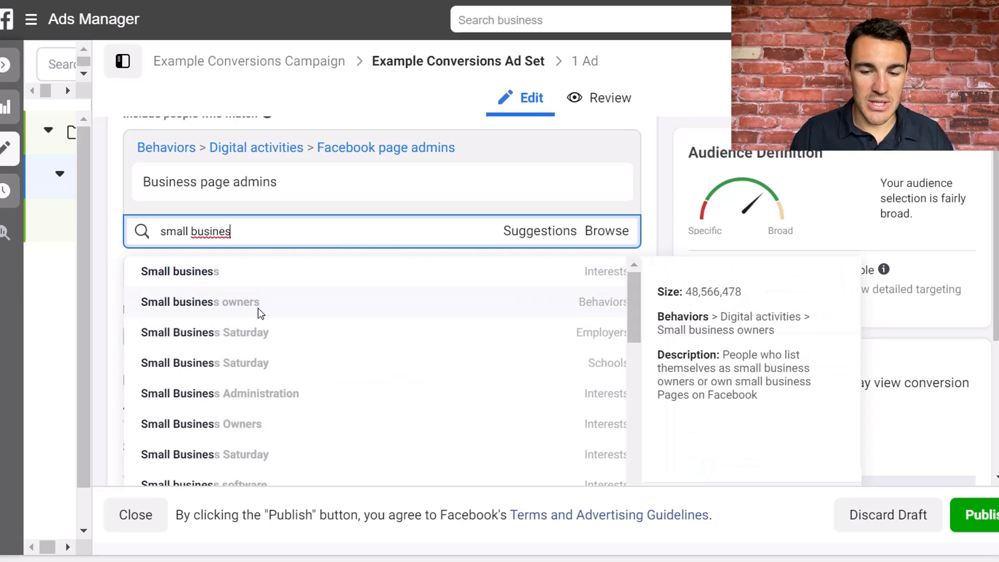
left_click(260, 312)
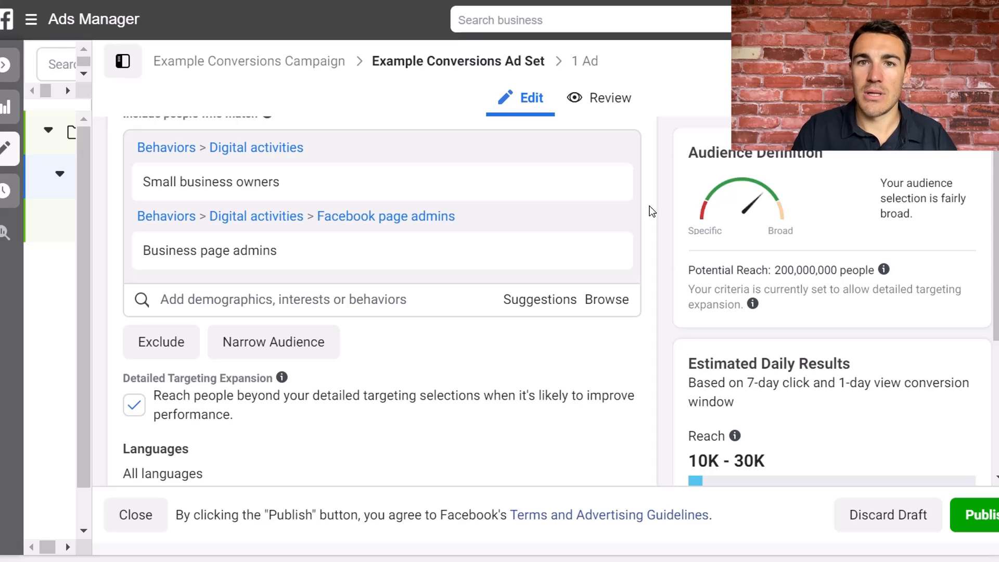
Compare the two included behaviors and remove Small business owners from detailed targeting
mouse_move(222, 198)
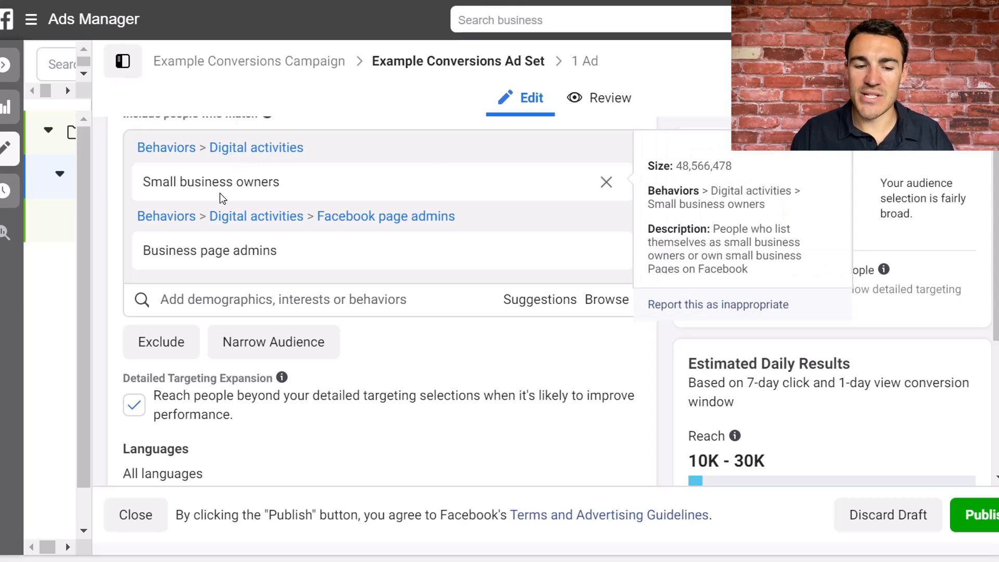
mouse_move(254, 266)
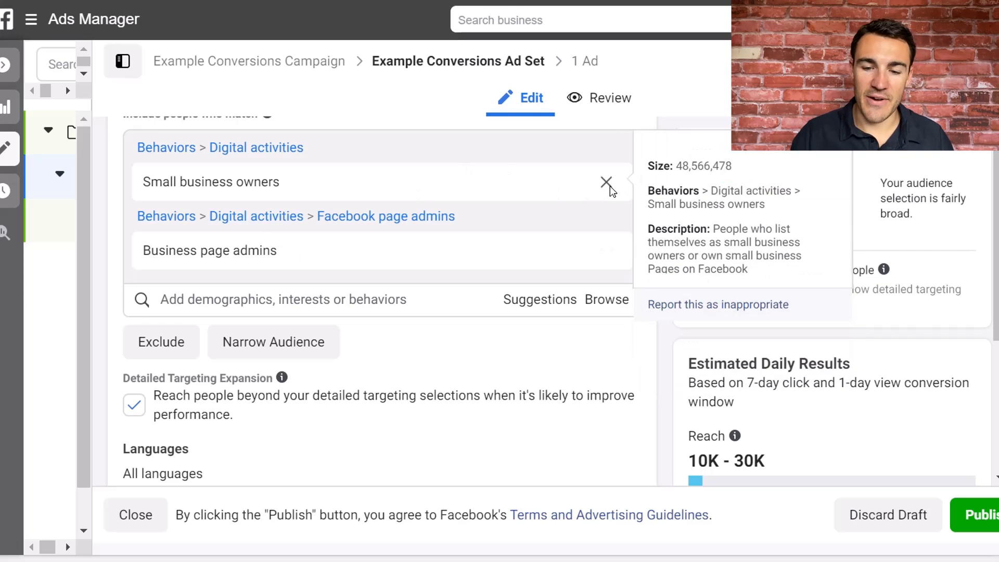
left_click(607, 183)
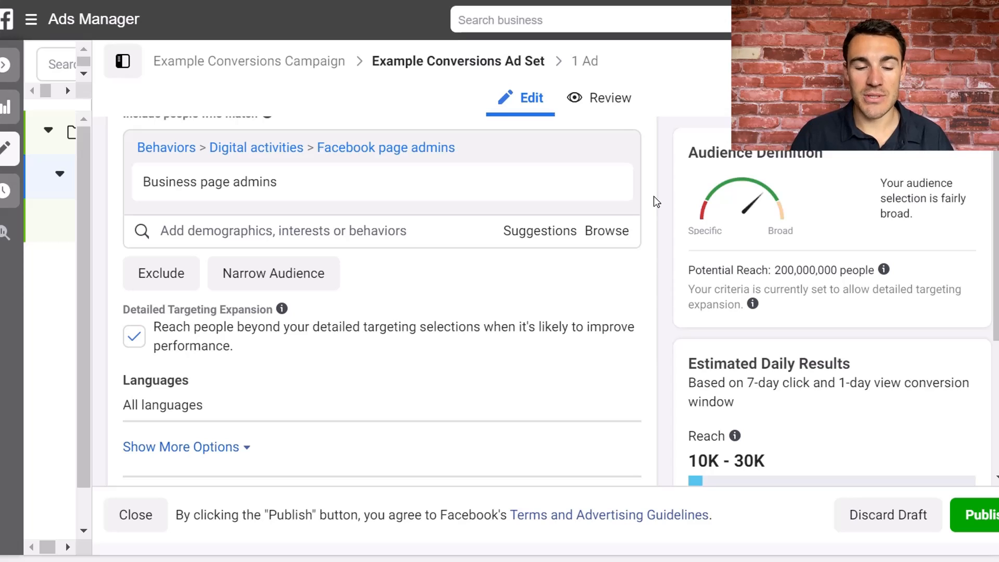
Switch the ad set from automatic to manual placements and bring up the platform and placement choices
scroll(657, 202, "down", 3)
scroll(657, 202, "down", 4)
scroll(414, 206, "down", 1)
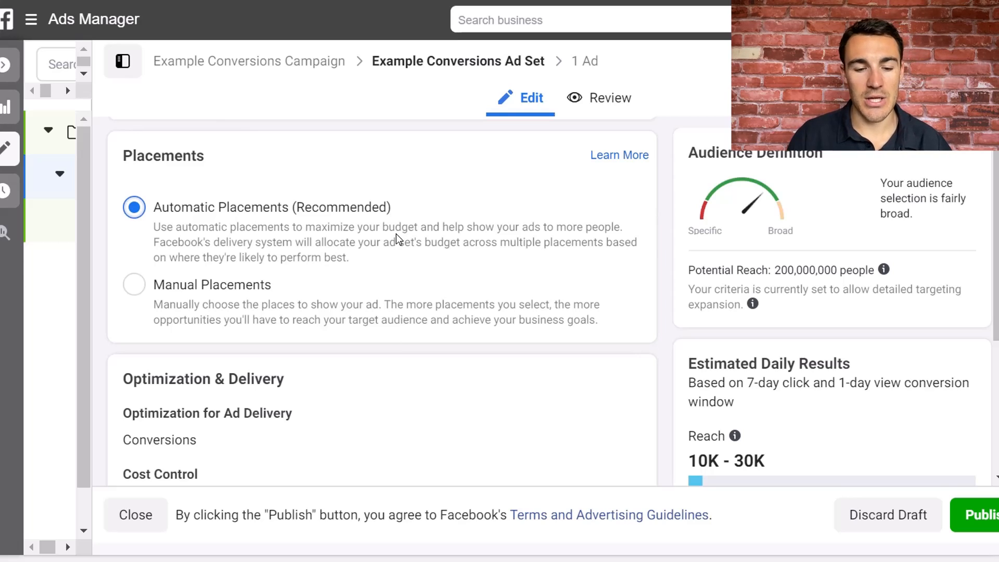
left_click(136, 288)
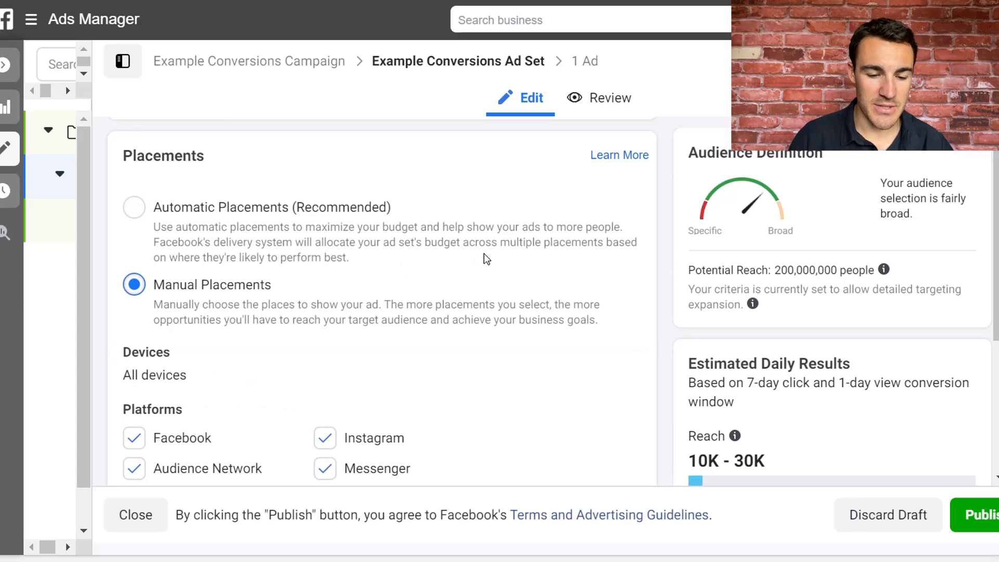
scroll(484, 258, "down", 3)
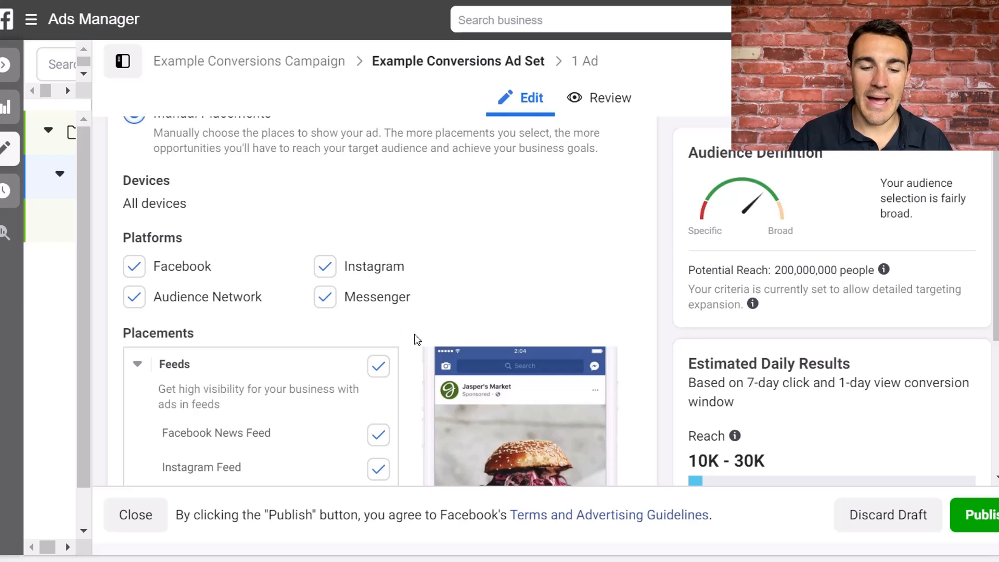
Examine the manual placement options, from feeds and stories through in-stream, search, messages and in-article to apps and sites
scroll(417, 339, "down", 2)
scroll(417, 339, "down", 2)
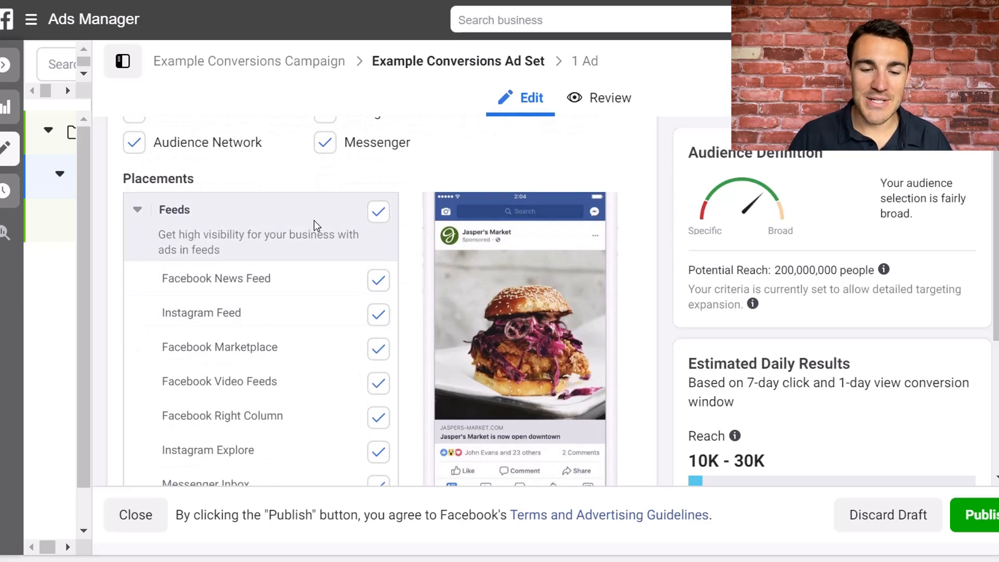
scroll(314, 220, "down", 2)
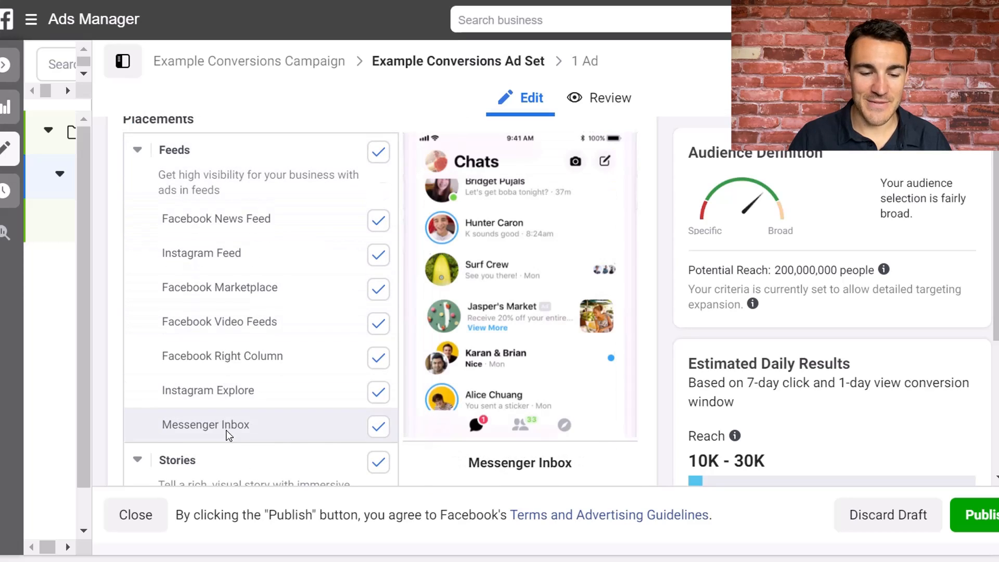
scroll(228, 432, "down", 6)
scroll(225, 383, "down", 5)
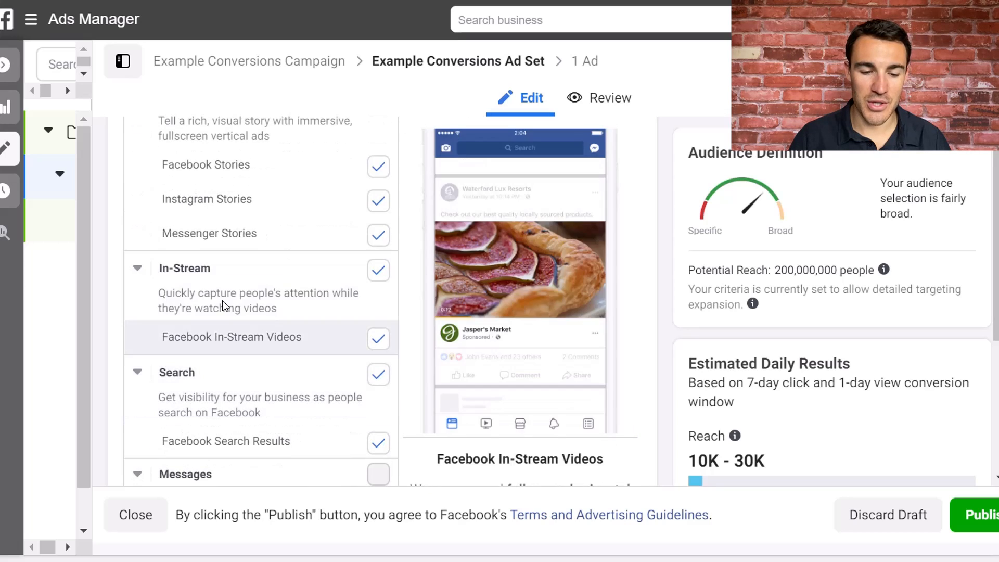
scroll(223, 282, "down", 3)
scroll(234, 395, "down", 2)
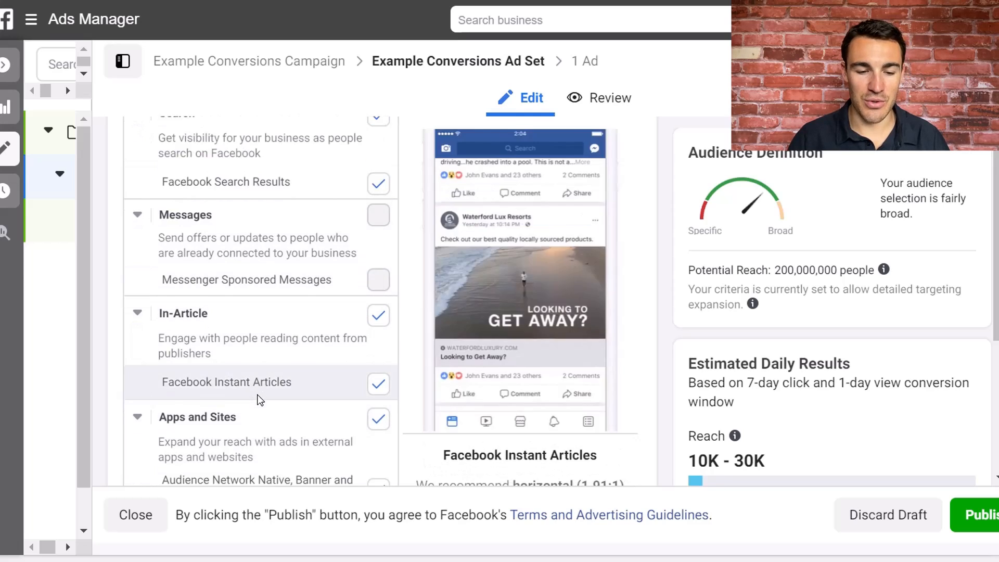
scroll(247, 426, "down", 2)
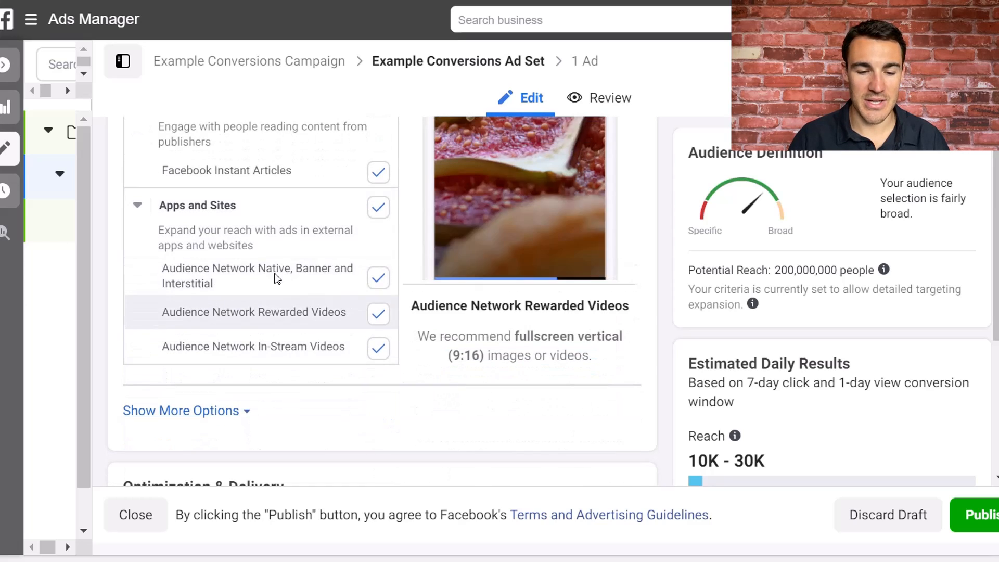
Switch the ad set back to Automatic Placements (Recommended)
scroll(251, 280, "up", 15)
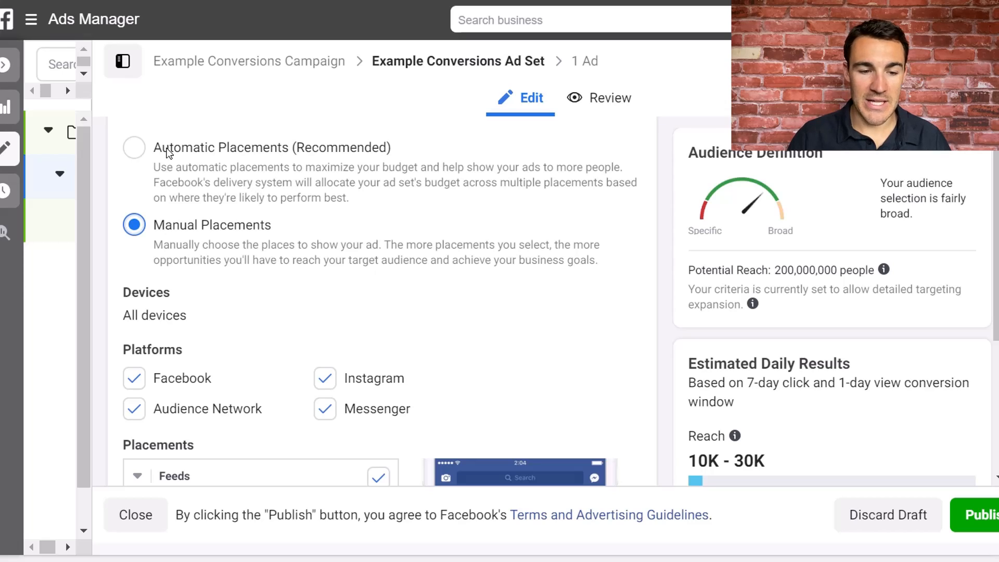
left_click(134, 147)
scroll(496, 292, "up", 2)
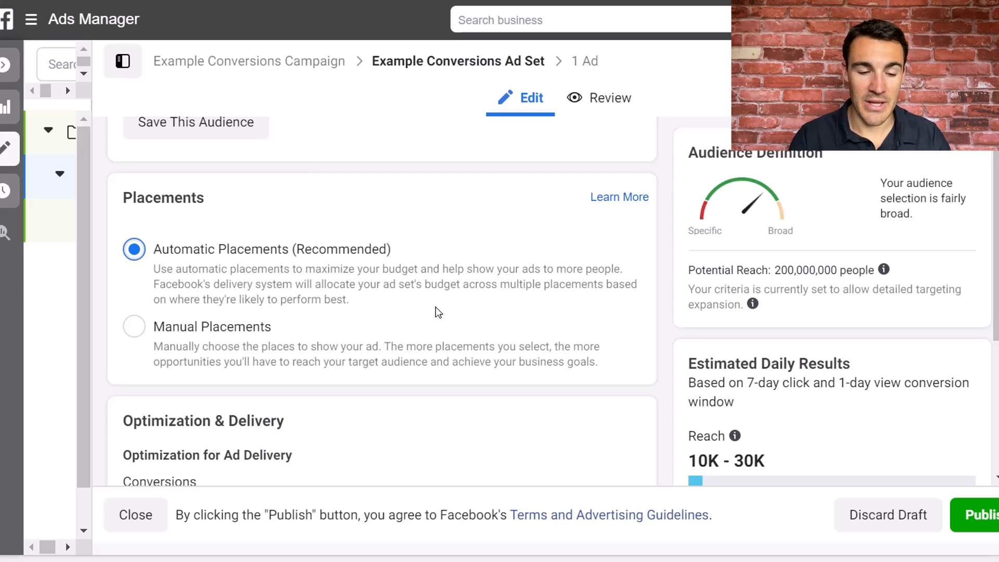
Select Conversions as the optimization for ad delivery and check the ad set's cost control section
scroll(435, 307, "down", 3)
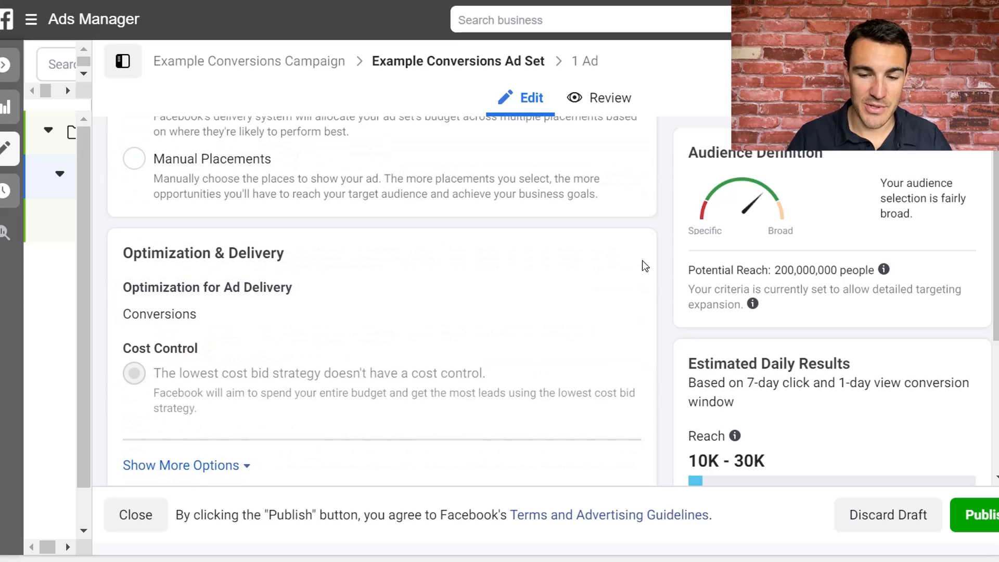
scroll(659, 259, "down", 1)
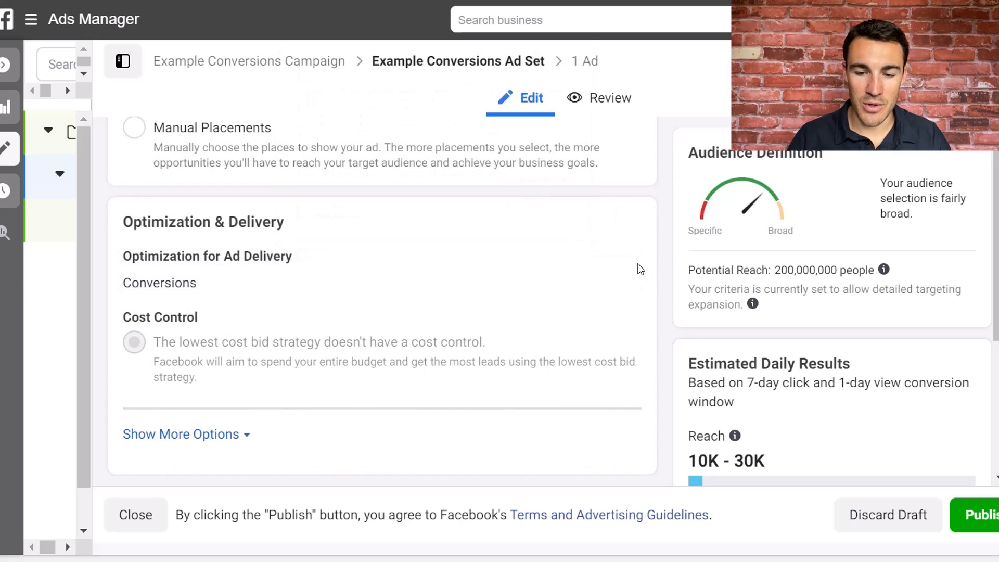
left_click(625, 253)
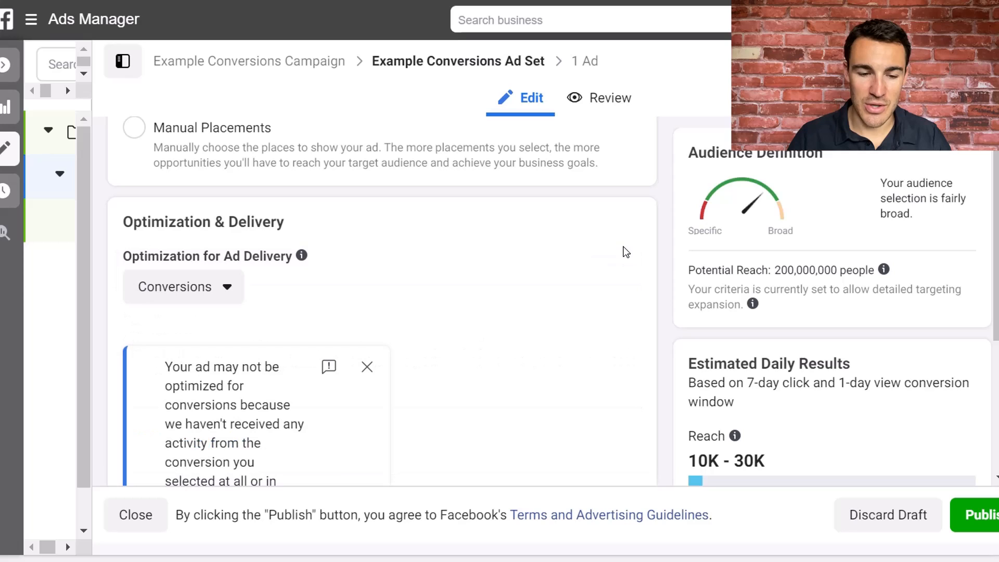
left_click(228, 289)
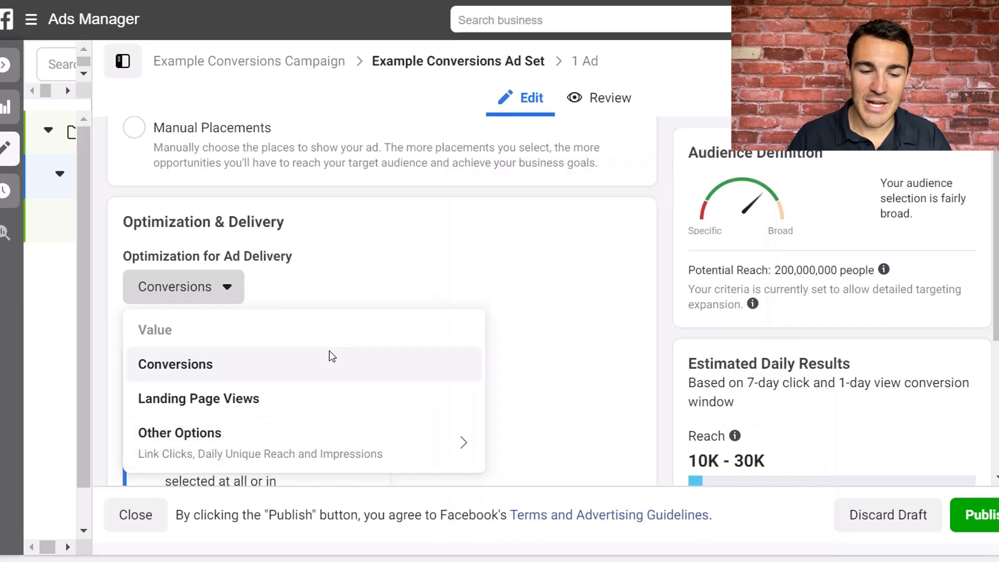
left_click(194, 357)
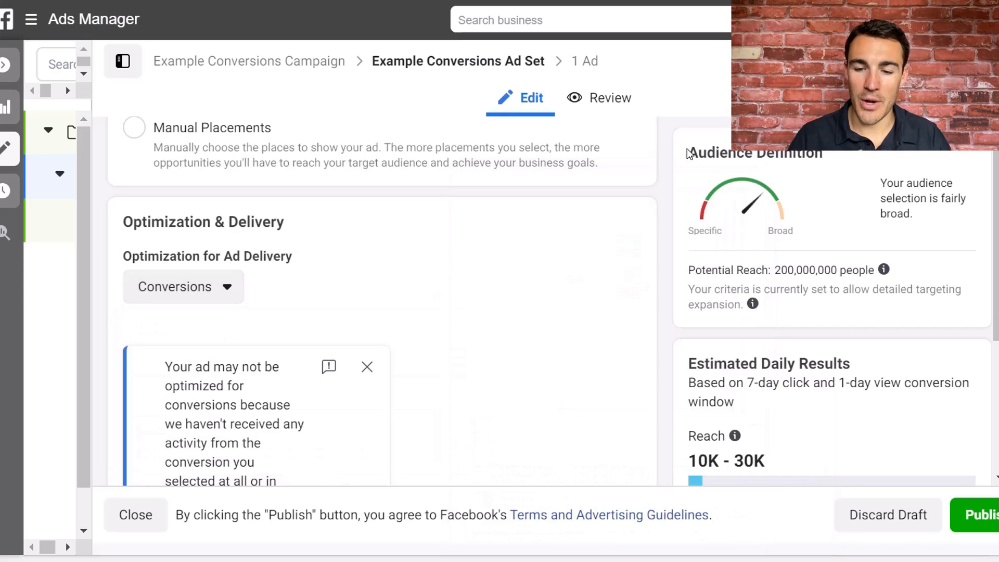
scroll(654, 196, "down", 3)
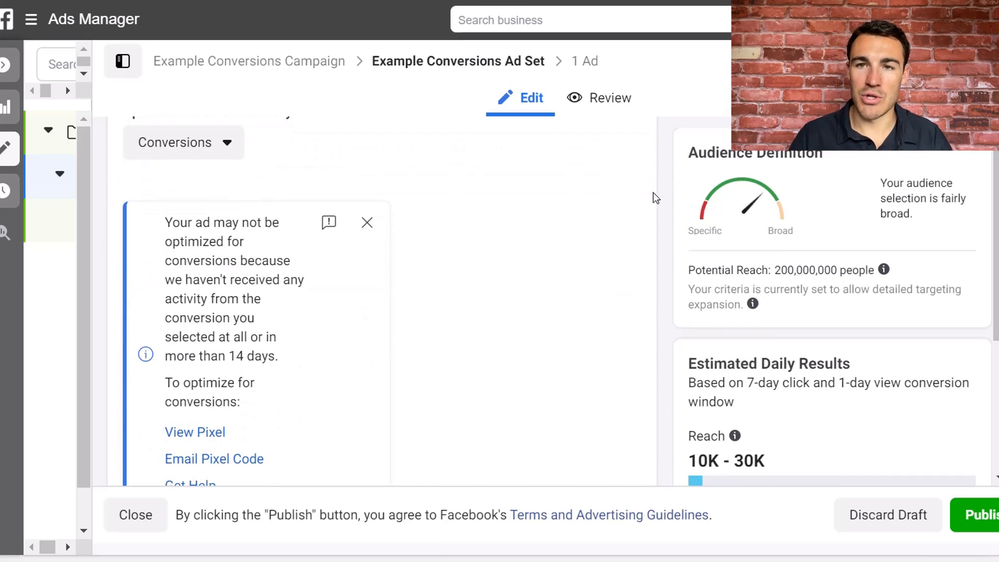
scroll(654, 194, "down", 4)
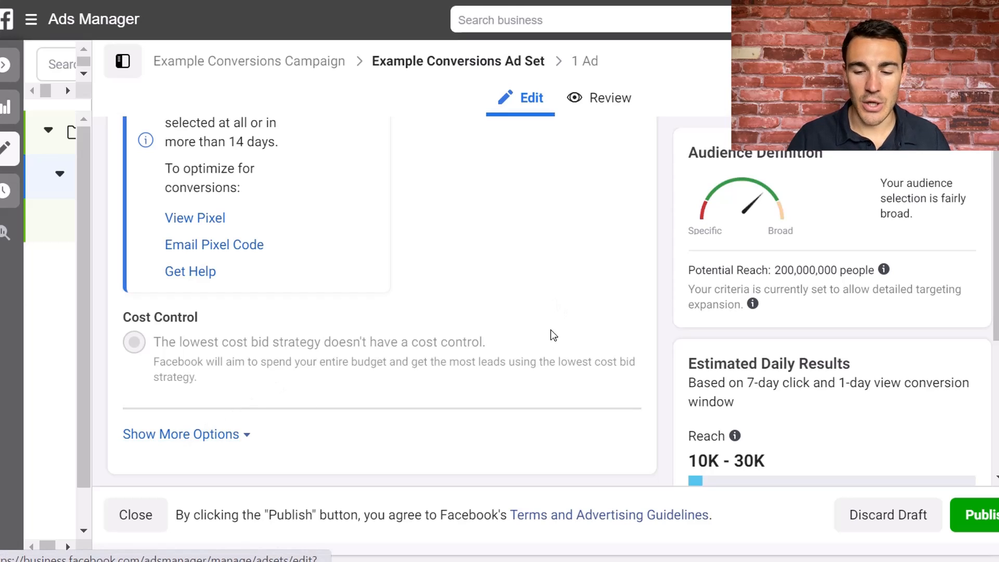
Open the ad set's ad and examine its identity, format, creative, text and destination fields
scroll(672, 280, "up", 20)
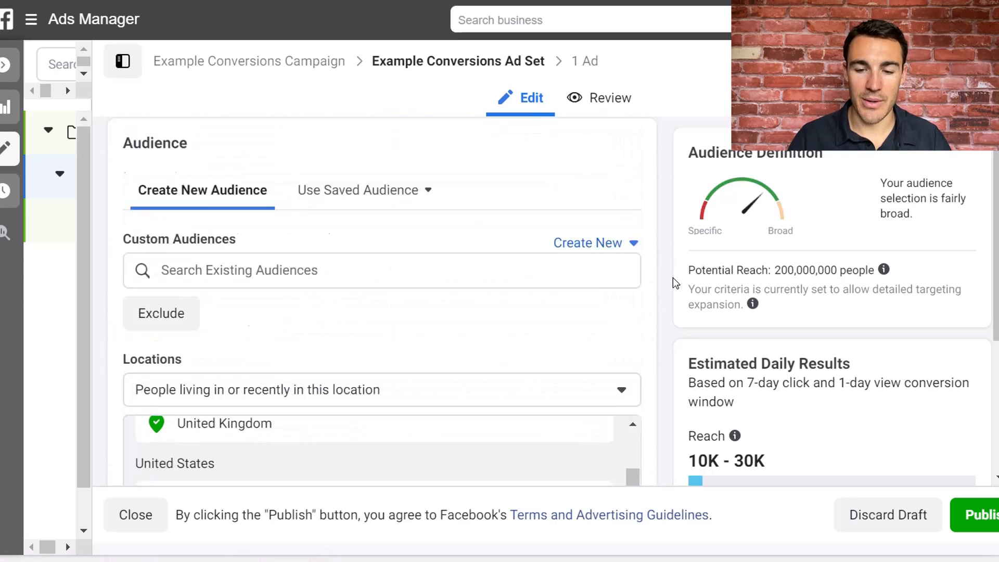
scroll(674, 282, "up", 7)
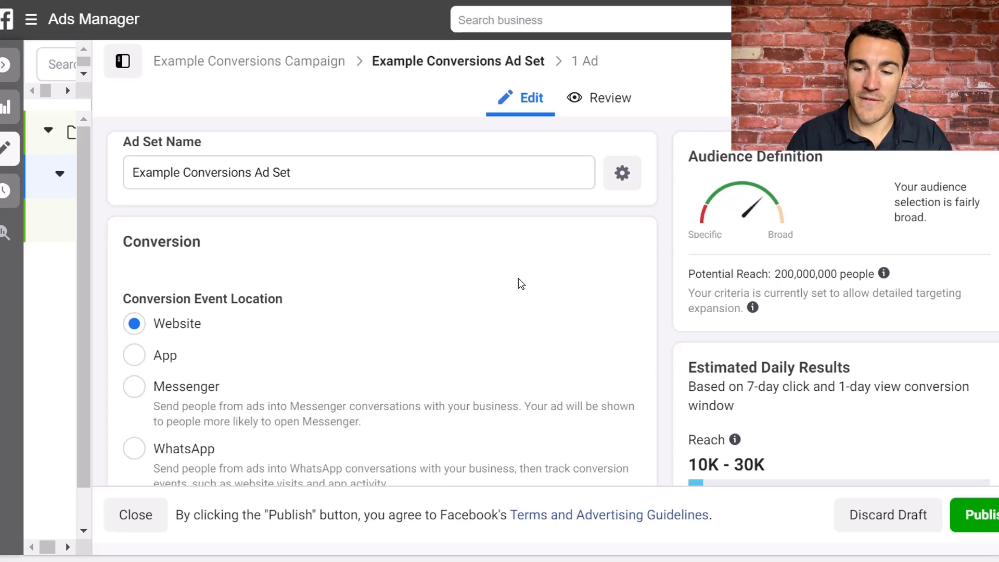
left_click(588, 63)
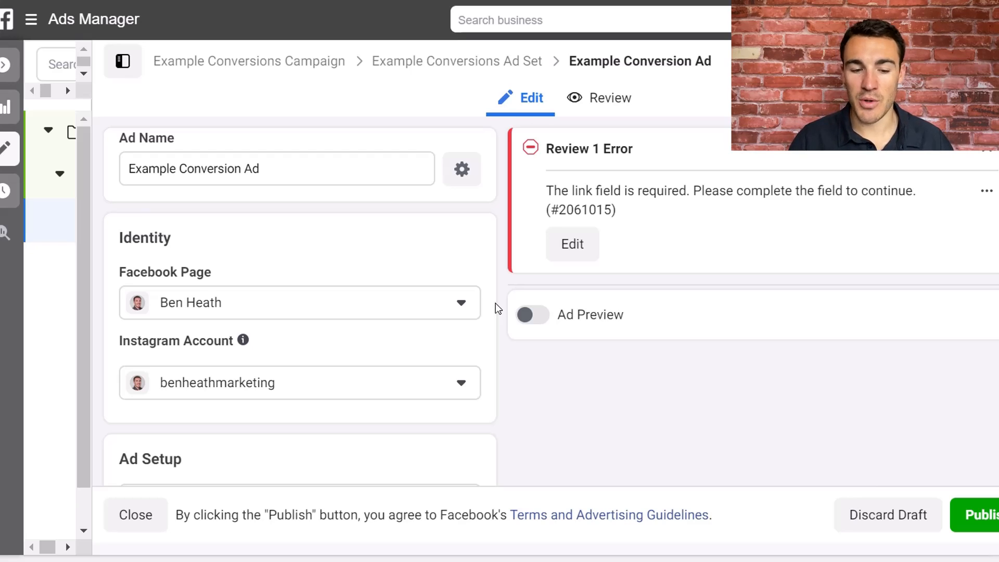
scroll(495, 302, "down", 5)
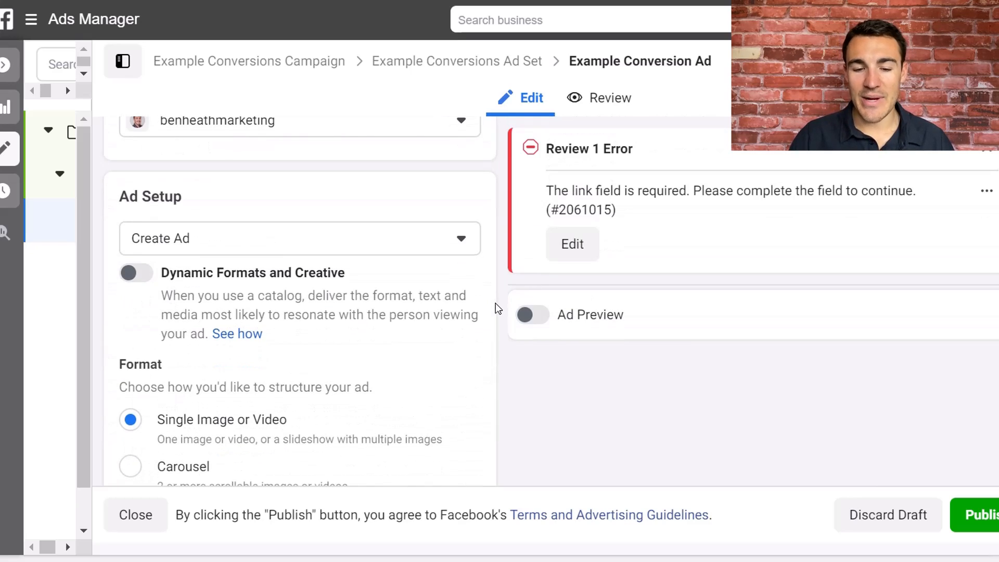
scroll(495, 302, "down", 8)
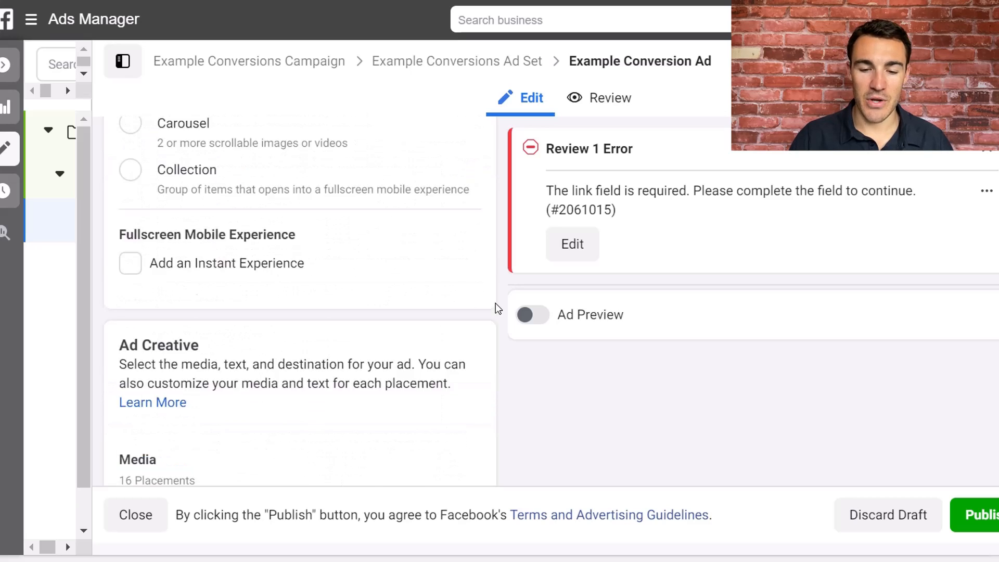
scroll(458, 275, "down", 3)
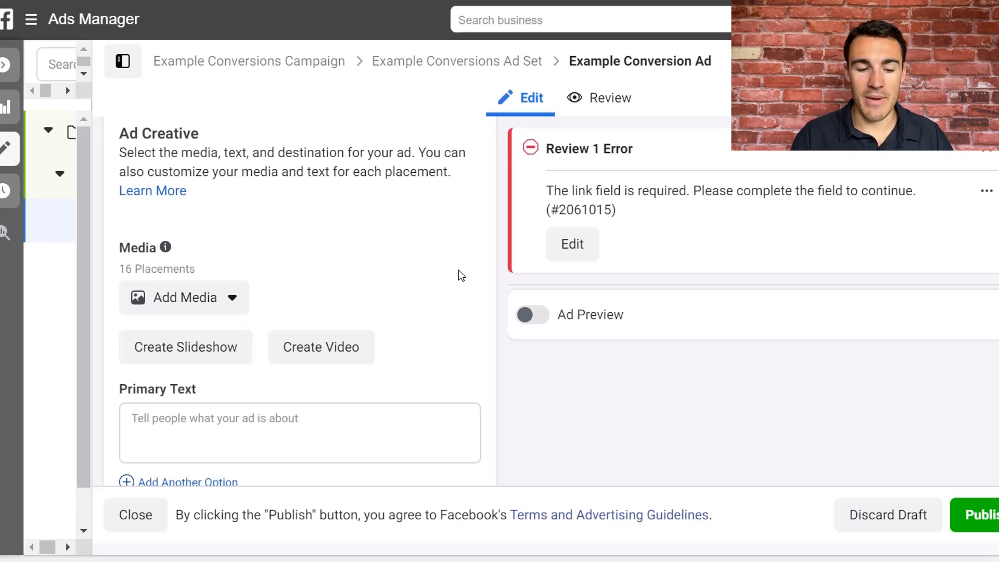
scroll(461, 276, "down", 10)
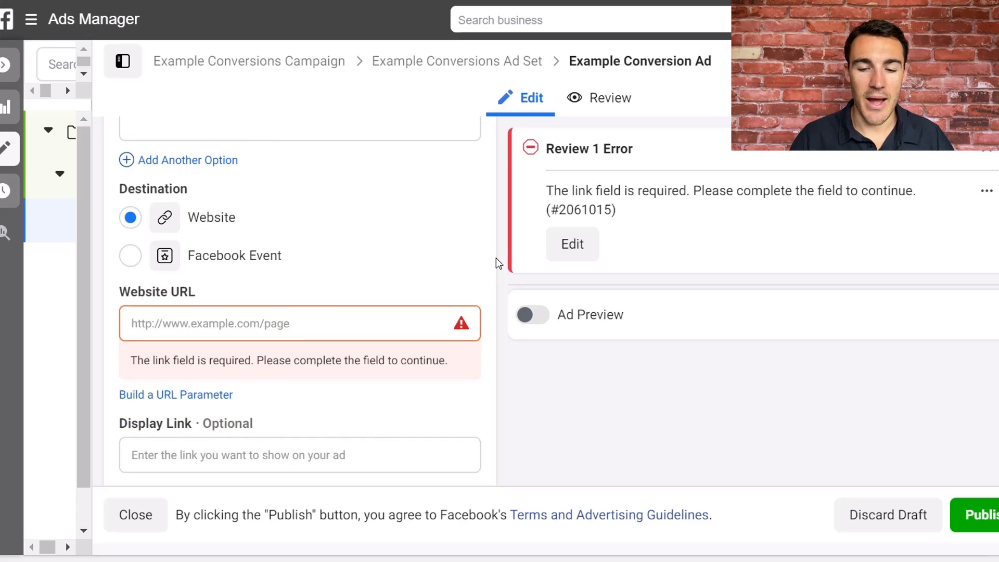
scroll(496, 258, "up", 4)
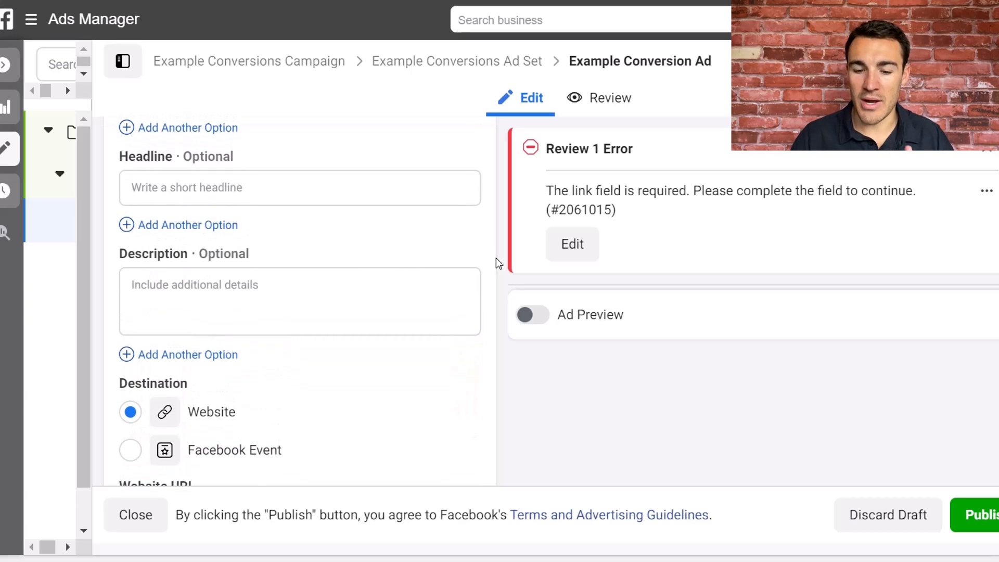